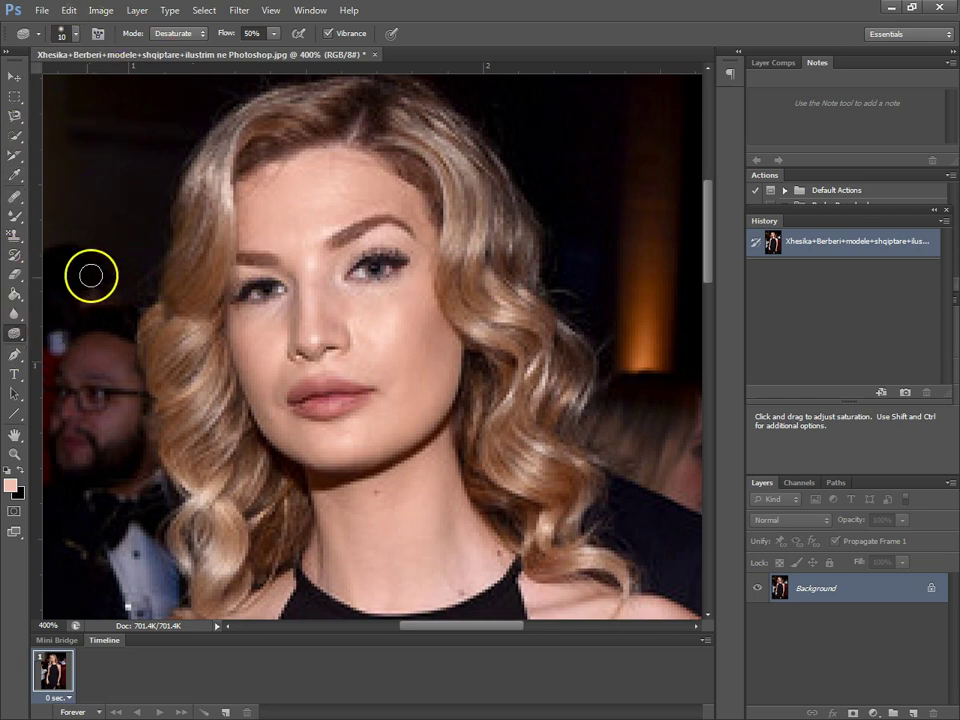
# - Select the standard Pen Tool from the pen flyout for drawing paths
pyautogui.click(16, 355)
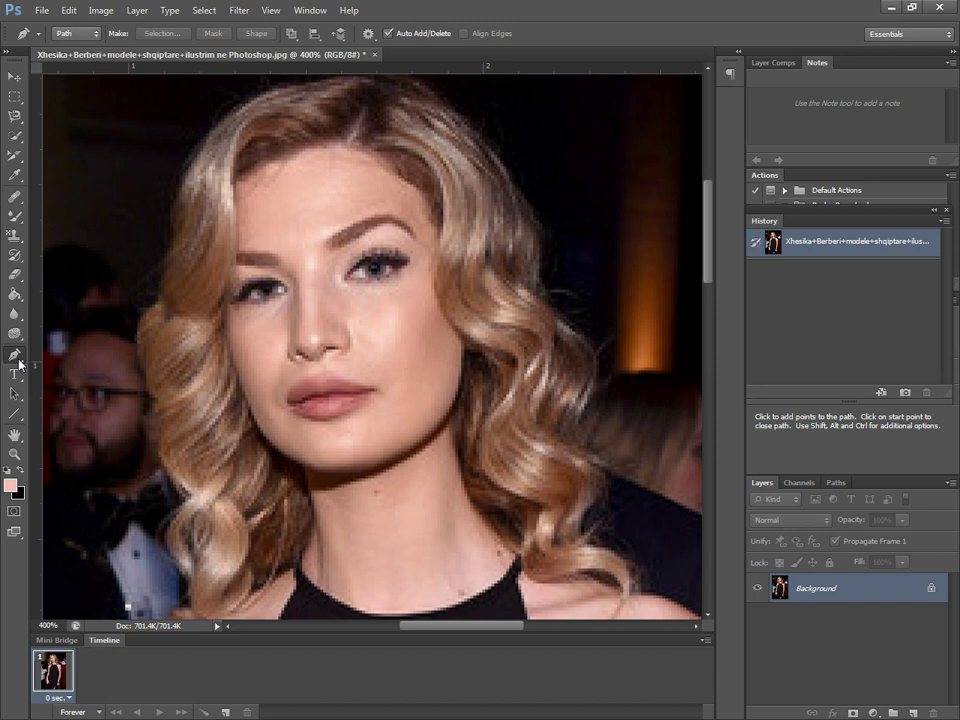
pyautogui.rightClick(19, 361)
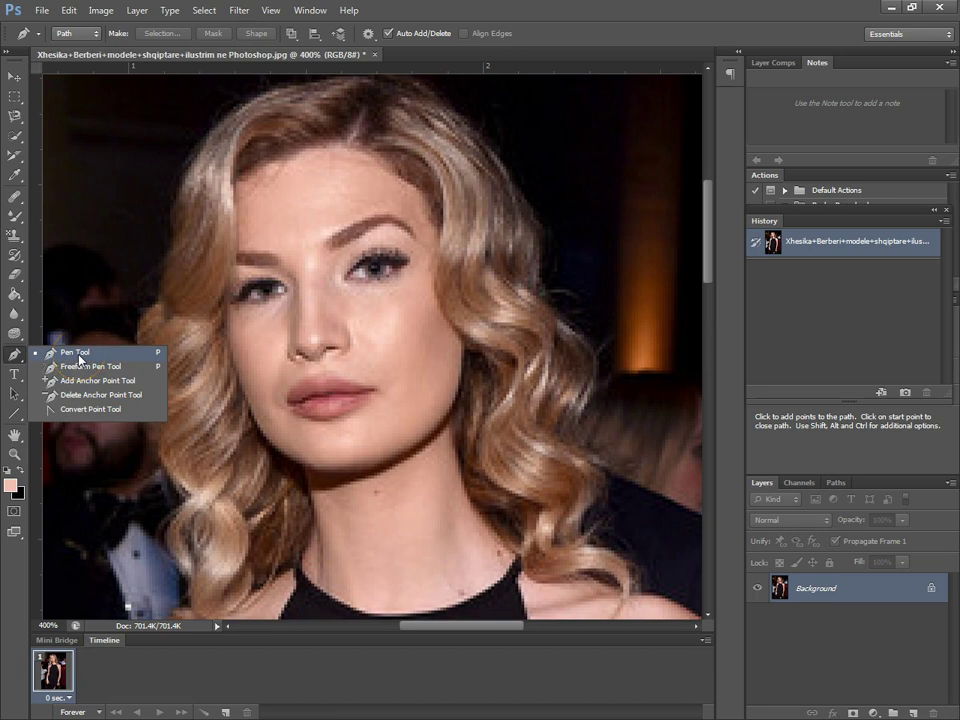
pyautogui.click(79, 358)
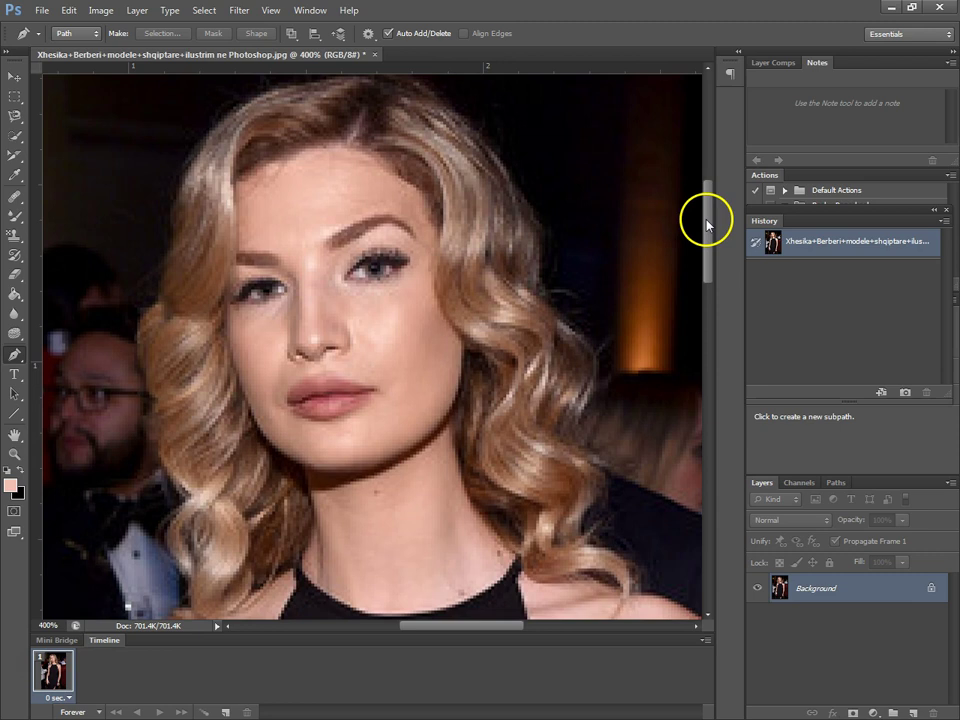
# - Scroll to the neck and start a path with points down the neckline's left side
pyautogui.moveTo(706, 225); pyautogui.dragTo(711, 261)
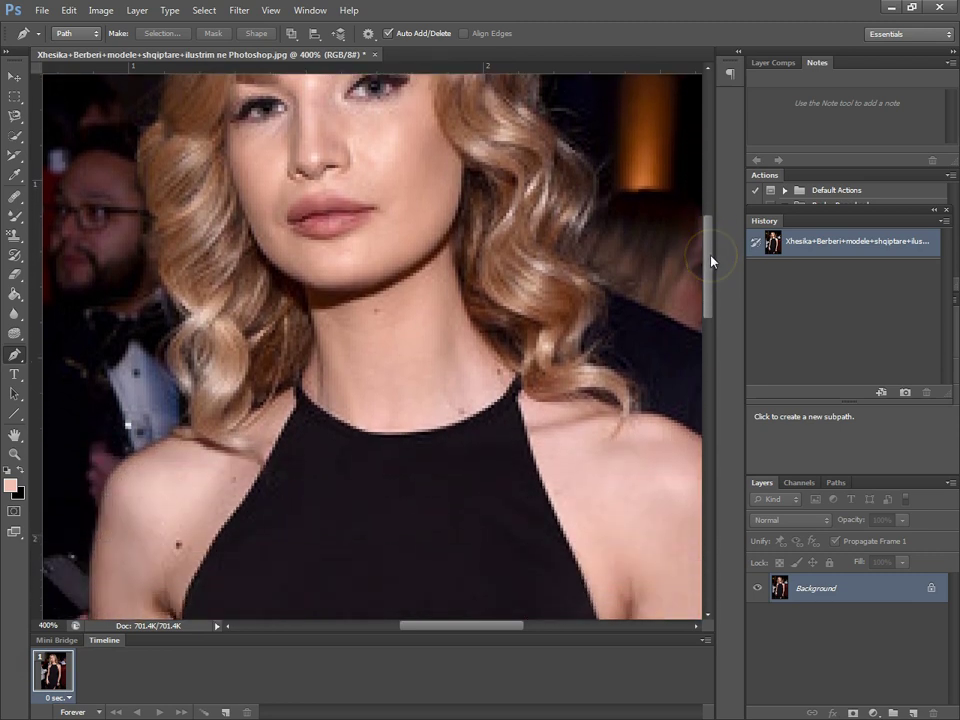
pyautogui.moveTo(711, 261); pyautogui.dragTo(711, 265)
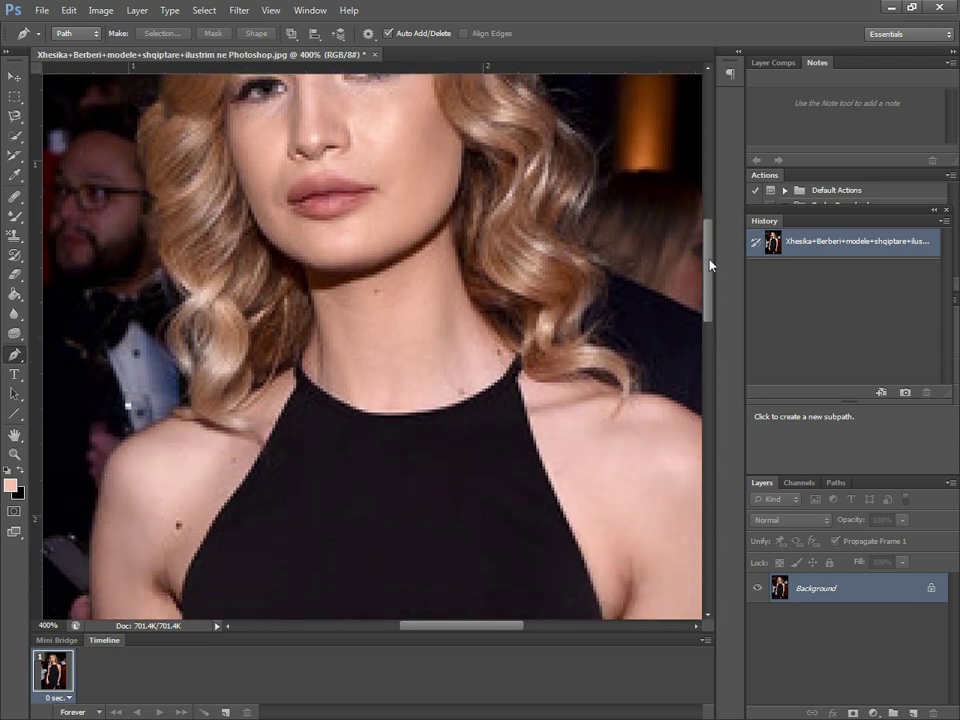
pyautogui.click(302, 351)
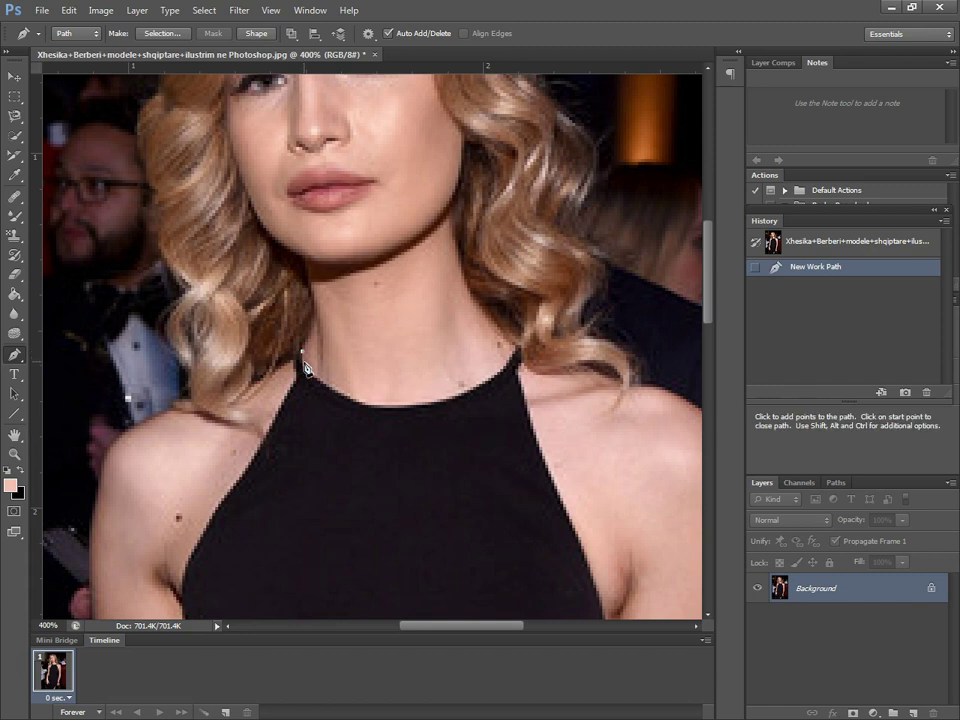
pyautogui.click(310, 374)
pyautogui.click(314, 377)
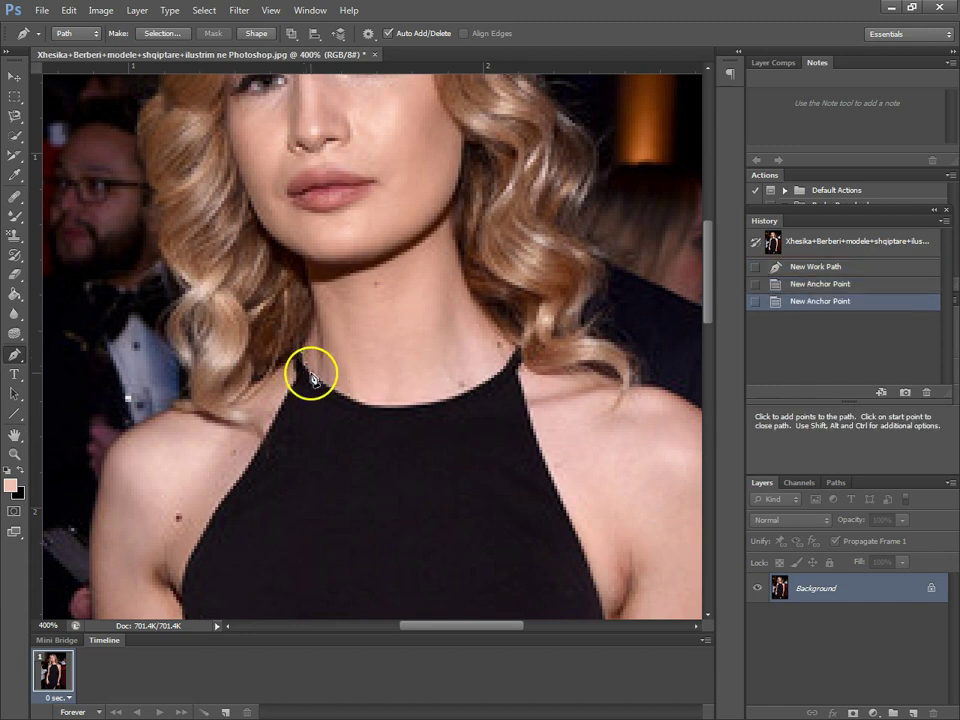
pyautogui.click(338, 384)
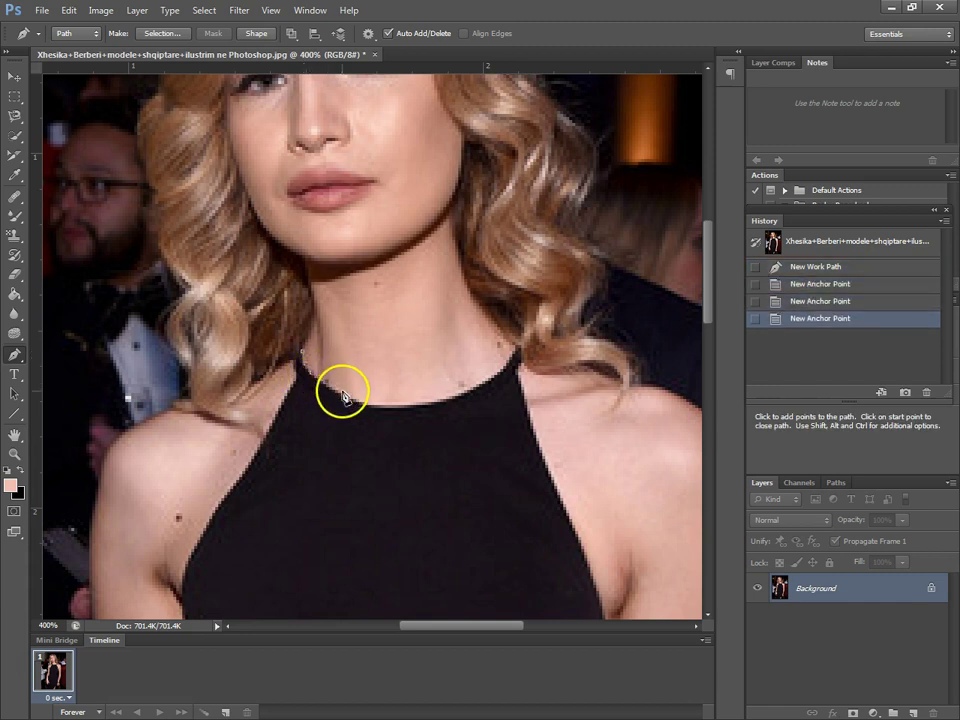
pyautogui.click(354, 398)
pyautogui.click(364, 401)
pyautogui.click(380, 405)
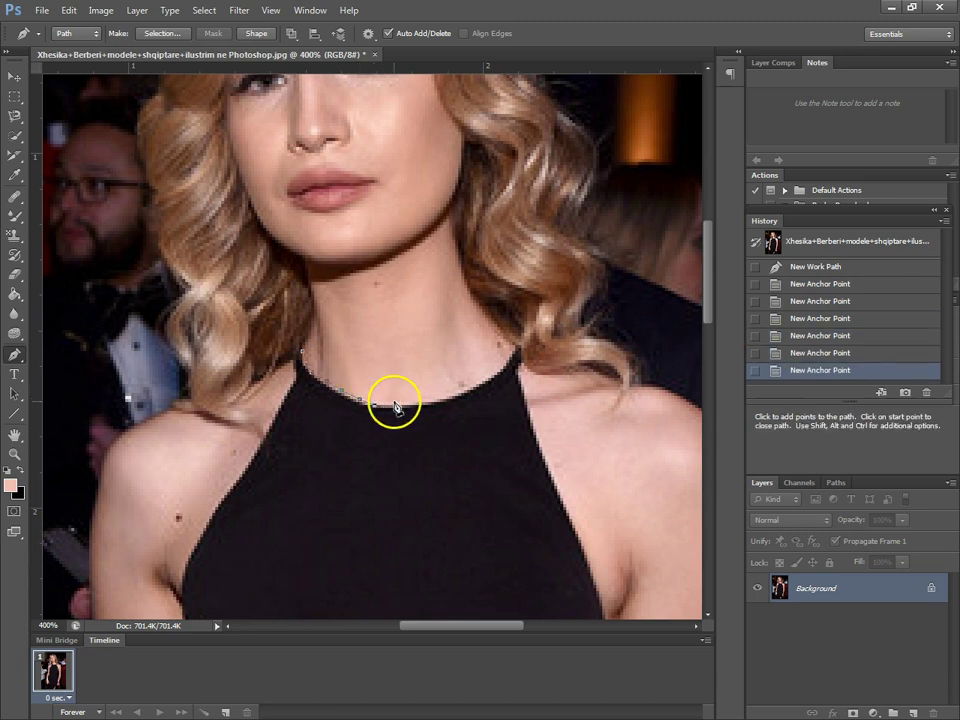
# - Continue the path across the neckline to the right strap and close it at the start
pyautogui.click(392, 405)
pyautogui.click(409, 407)
pyautogui.click(425, 403)
pyautogui.click(440, 400)
pyautogui.click(466, 390)
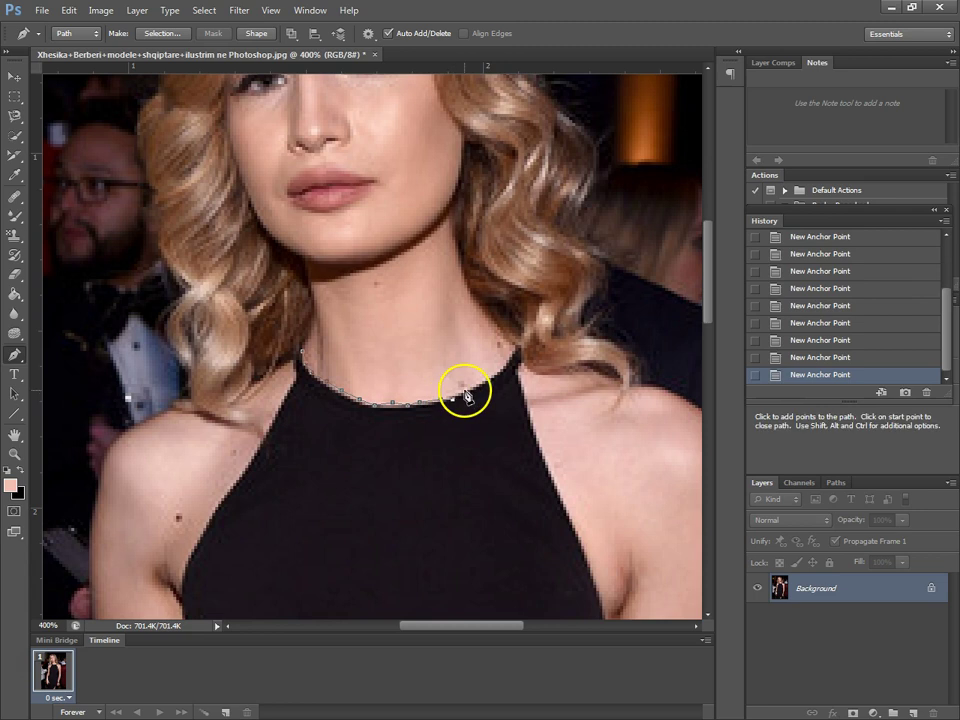
pyautogui.click(493, 386)
pyautogui.click(507, 365)
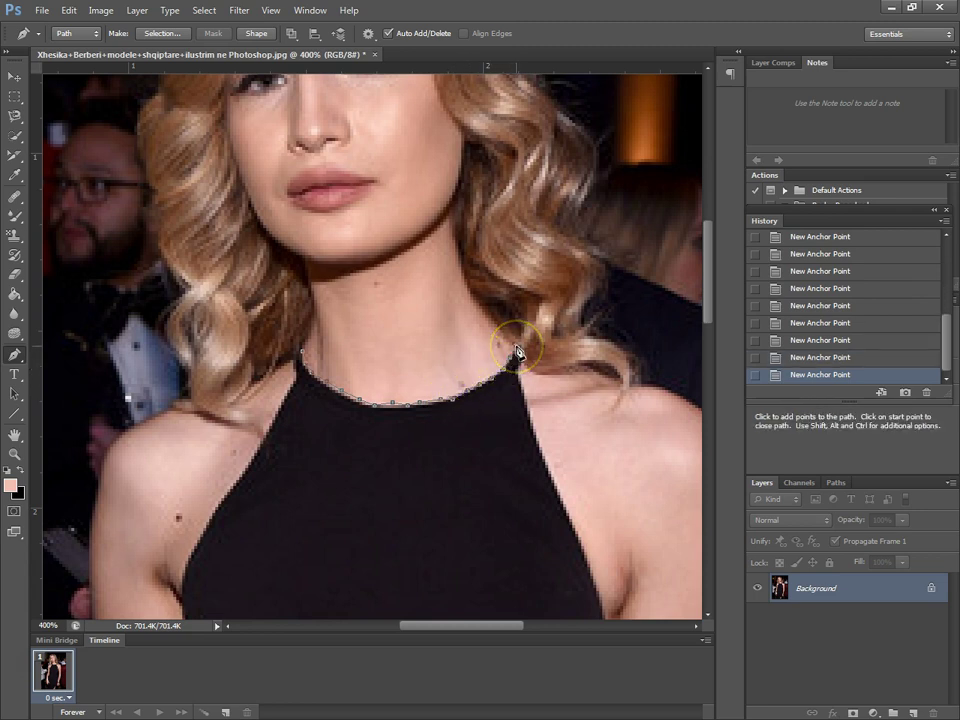
pyautogui.click(300, 352)
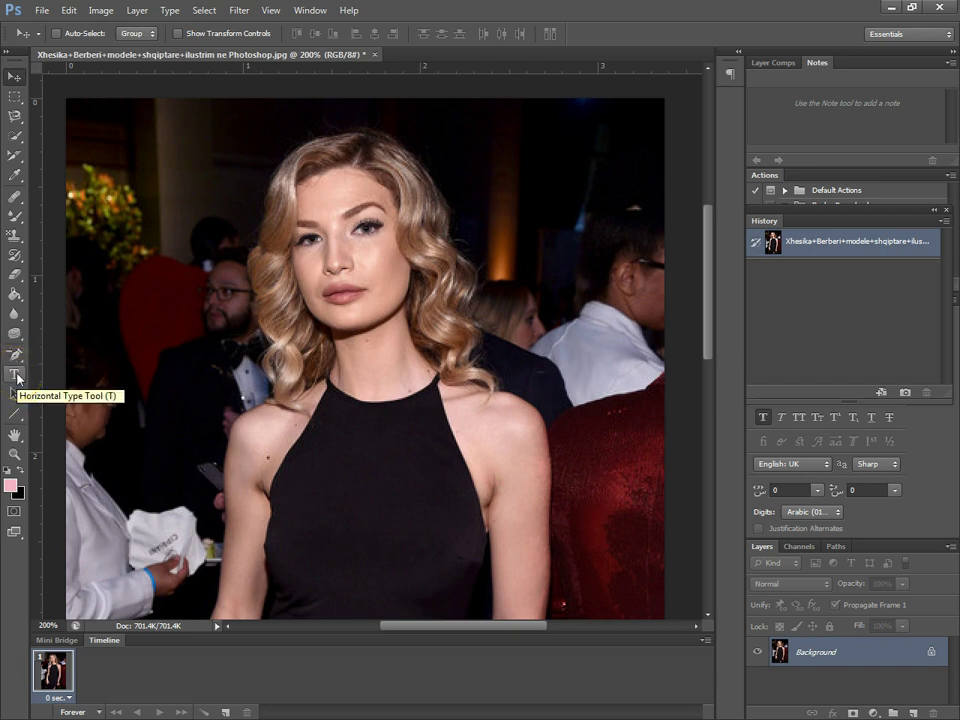
# - Select the Horizontal Type Tool
pyautogui.click(17, 377)
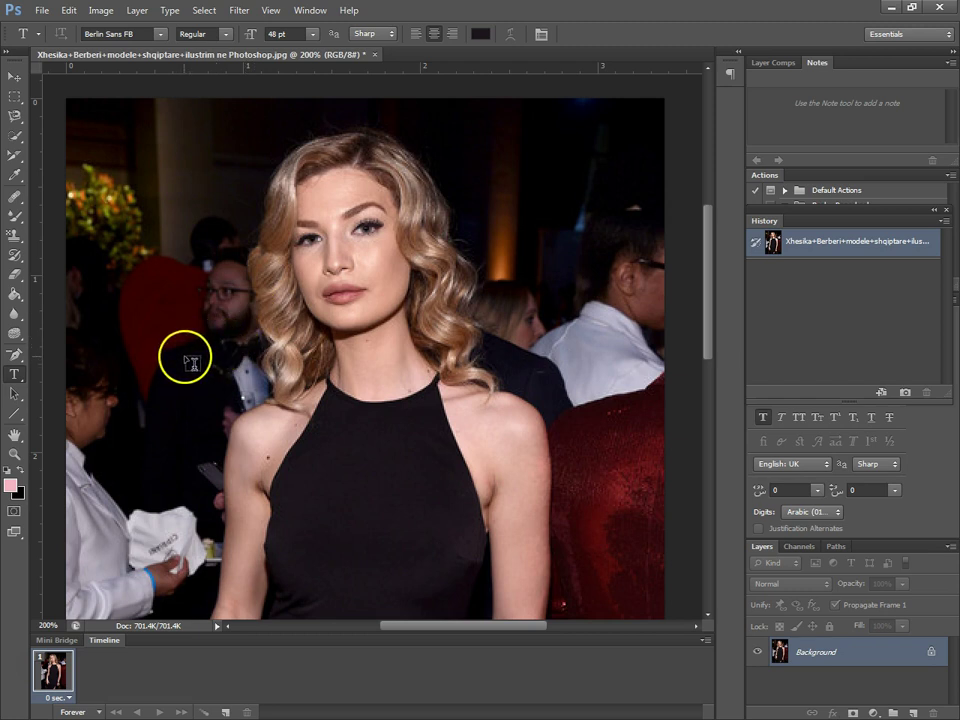
# - Start a text entry at the photo's left using 18 pt Bodoni MT
pyautogui.click(184, 355)
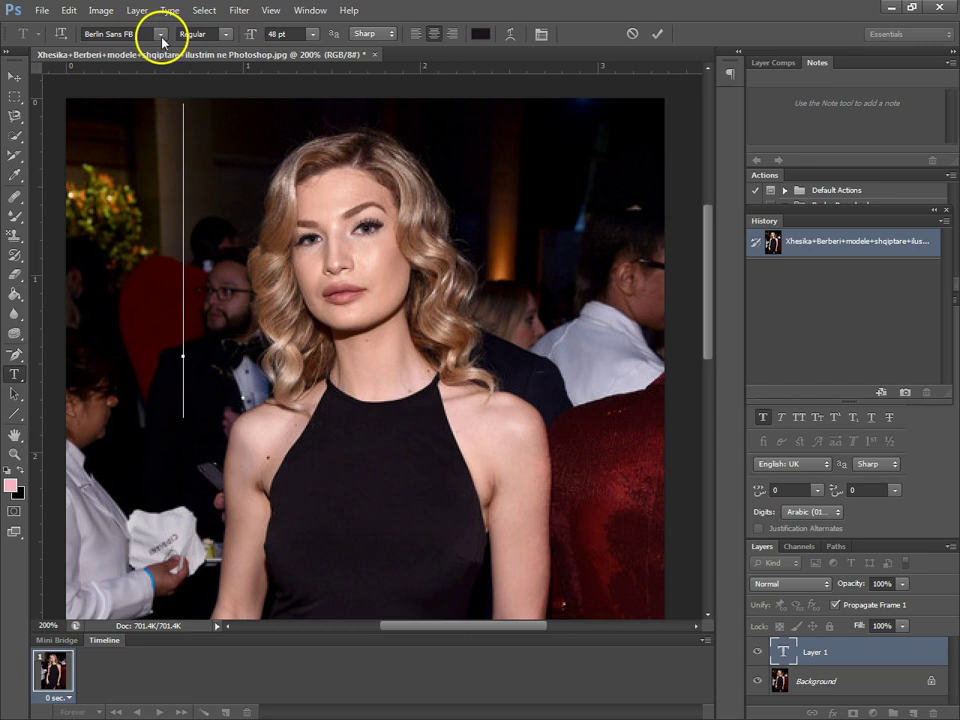
pyautogui.click(315, 38)
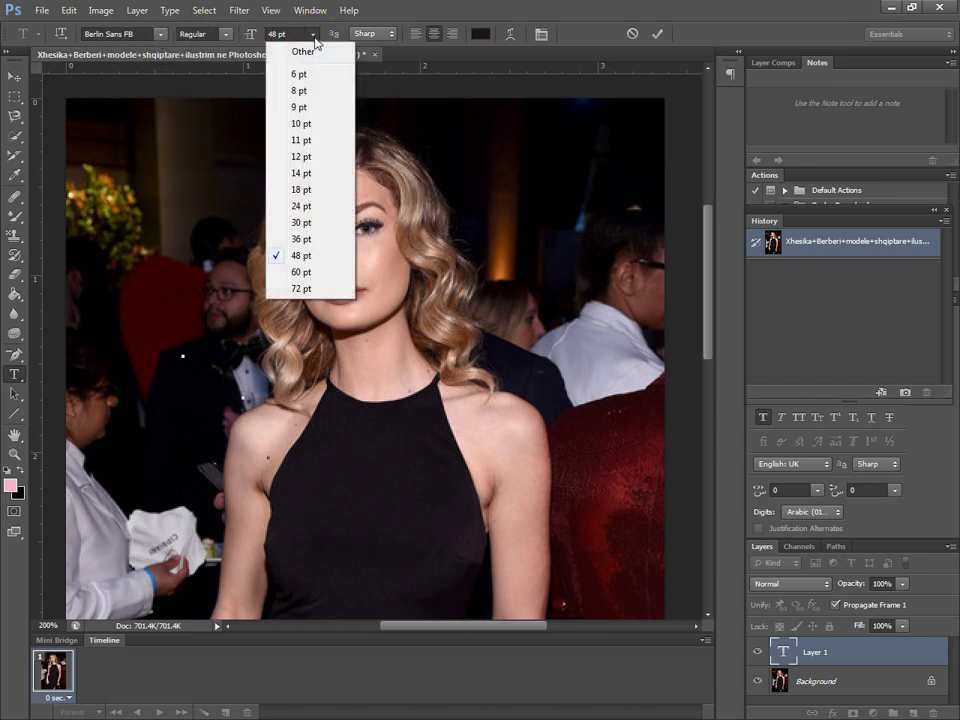
pyautogui.click(300, 189)
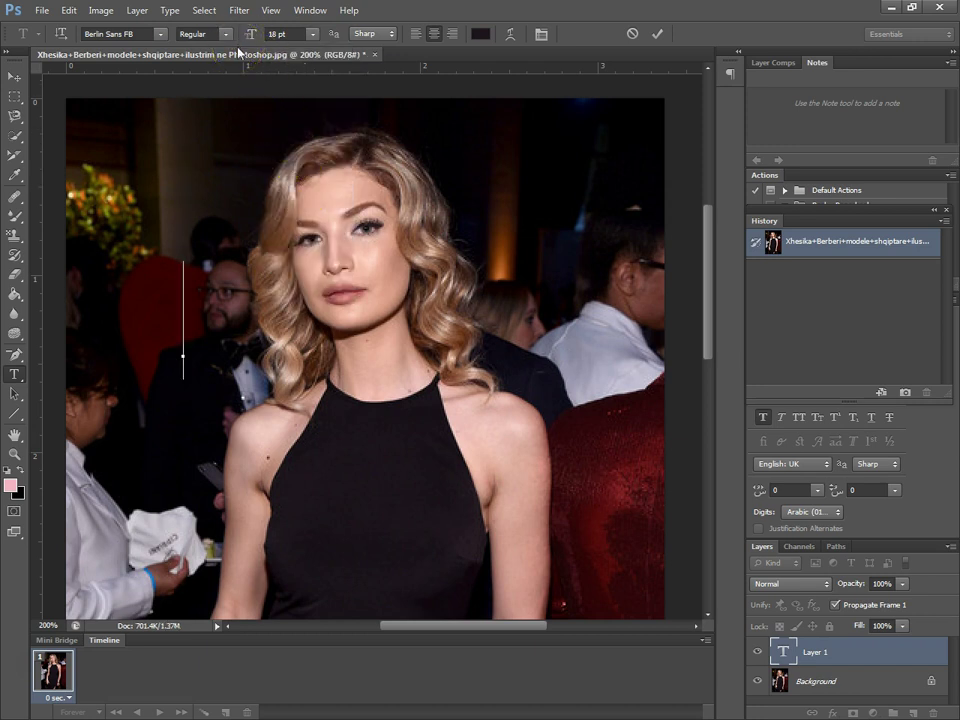
pyautogui.click(160, 34)
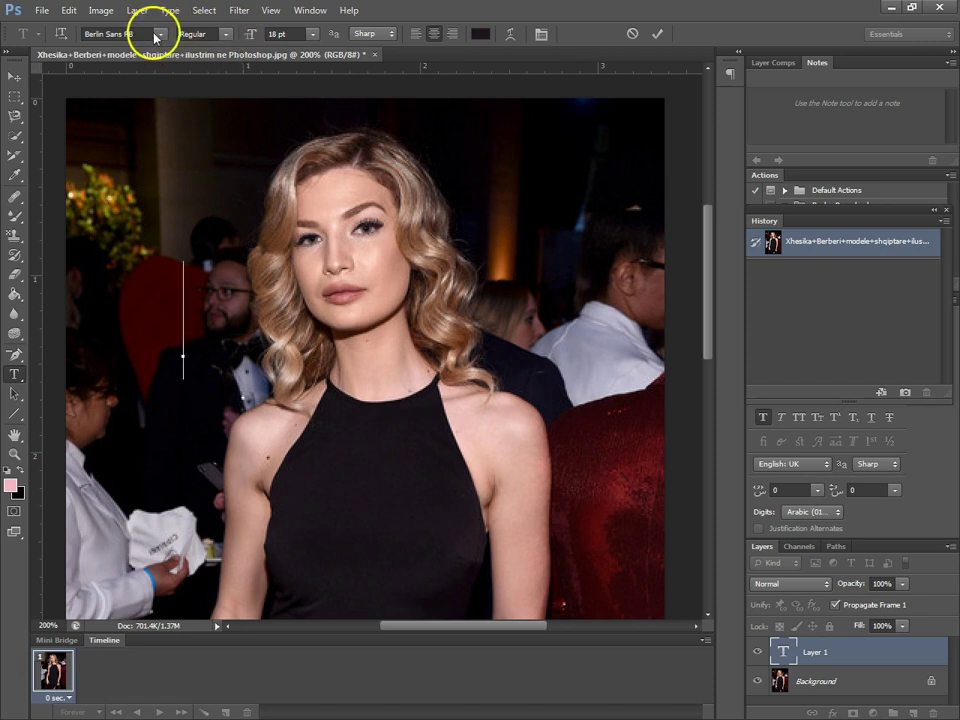
pyautogui.moveTo(107, 240); pyautogui.dragTo(133, 298)
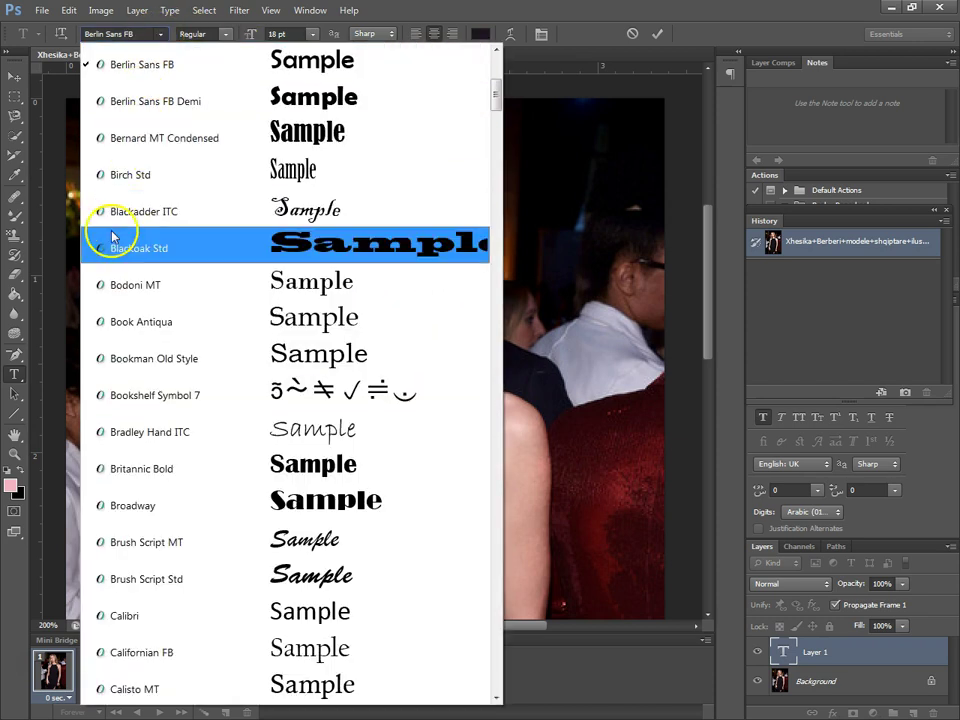
pyautogui.click(137, 288)
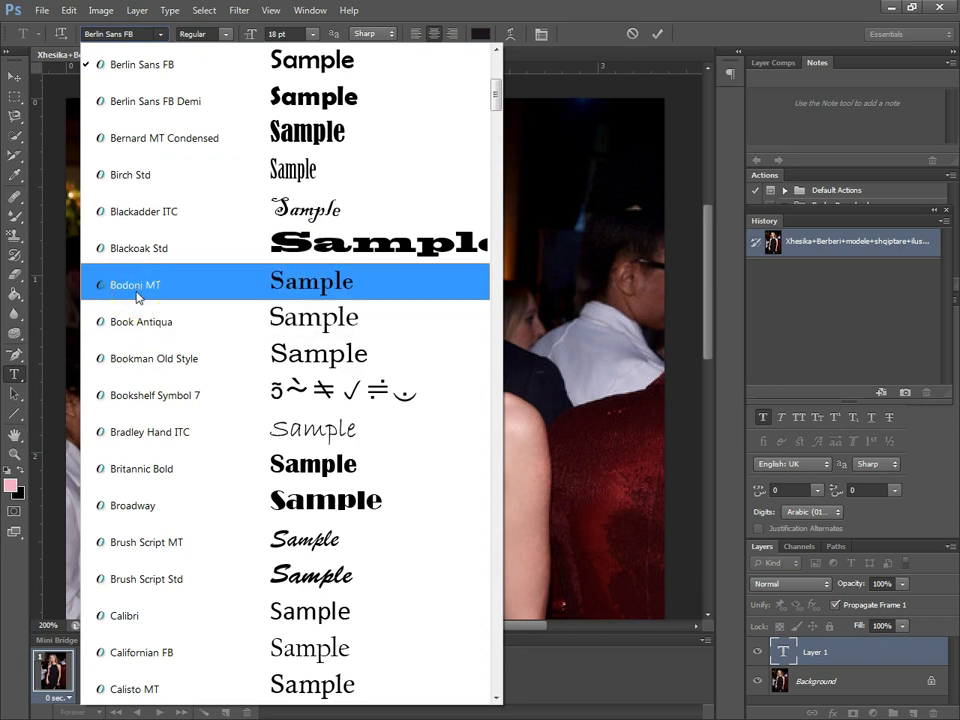
pyautogui.click(137, 296)
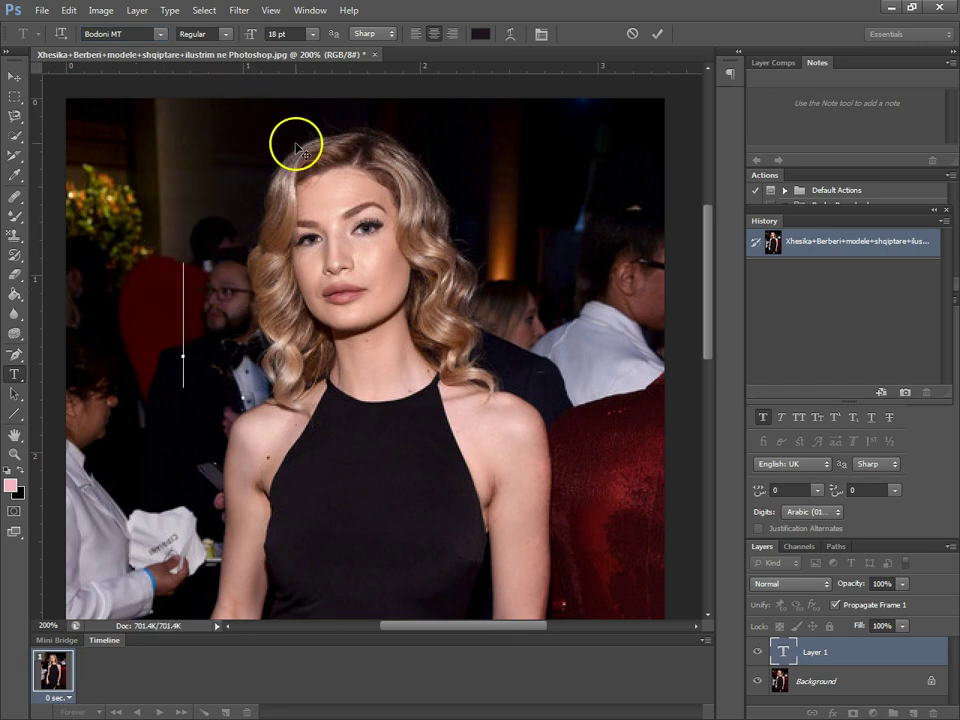
# - Set the text colour to bright red f90b43 in the Color Picker
pyautogui.click(484, 36)
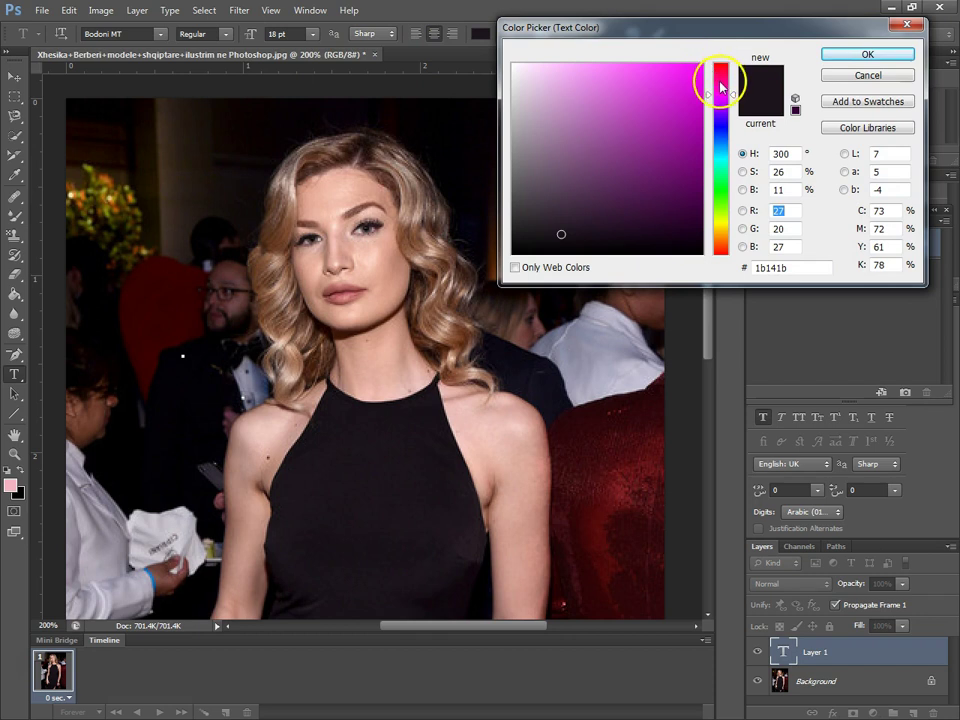
pyautogui.moveTo(720, 86); pyautogui.dragTo(720, 71)
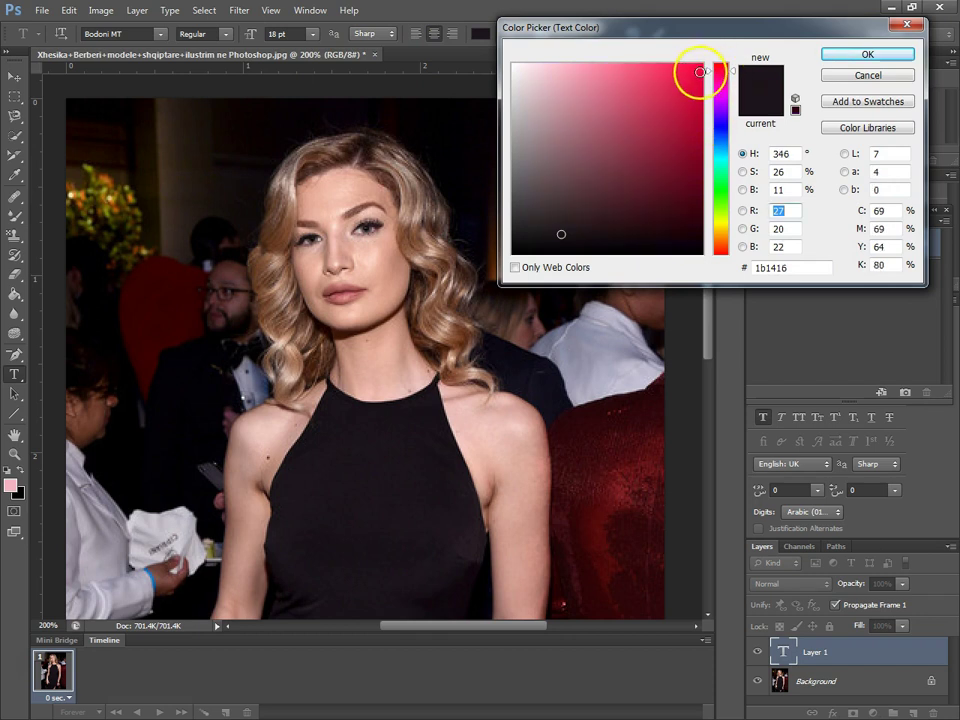
pyautogui.click(695, 71)
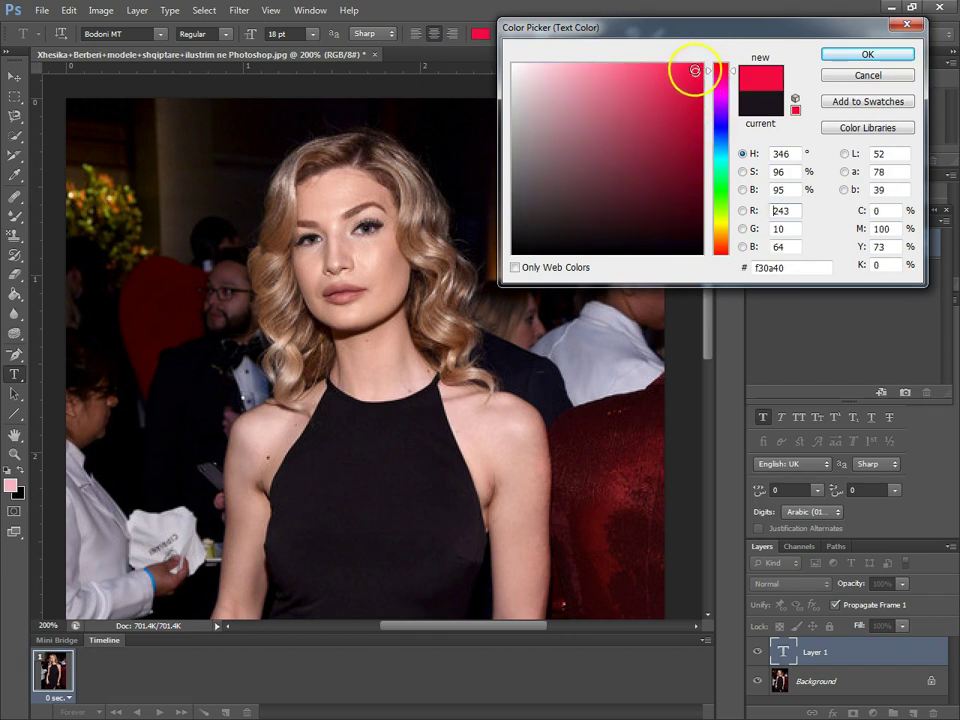
pyautogui.moveTo(695, 70); pyautogui.dragTo(695, 66)
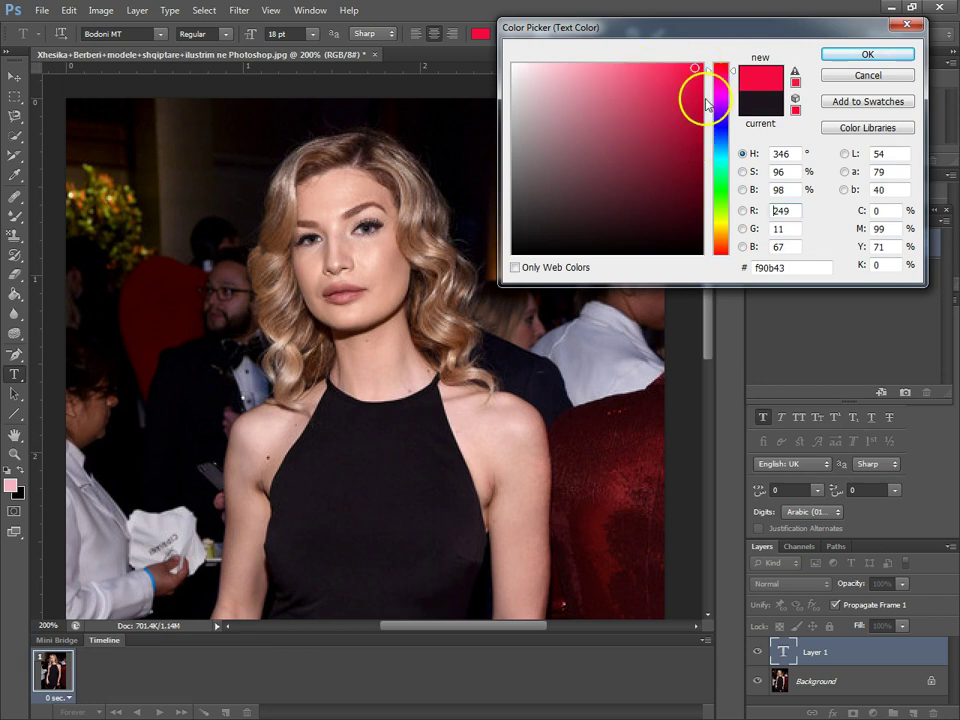
pyautogui.click(868, 55)
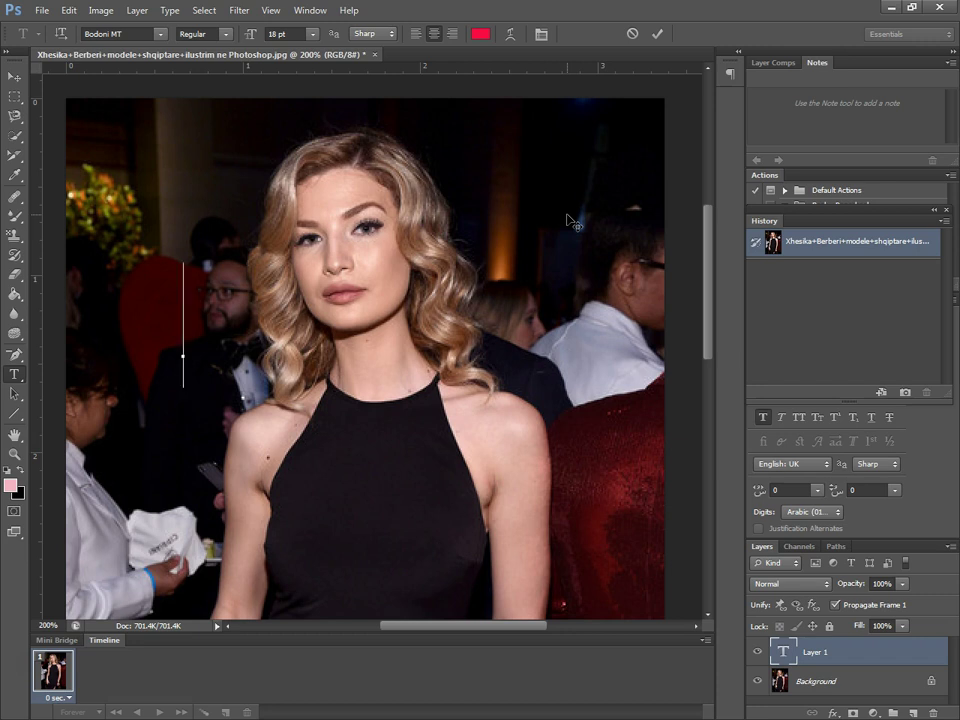
# - Type 'Xhesika' in red Bodoni MT and commit it as a type layer
pyautogui.write('X')
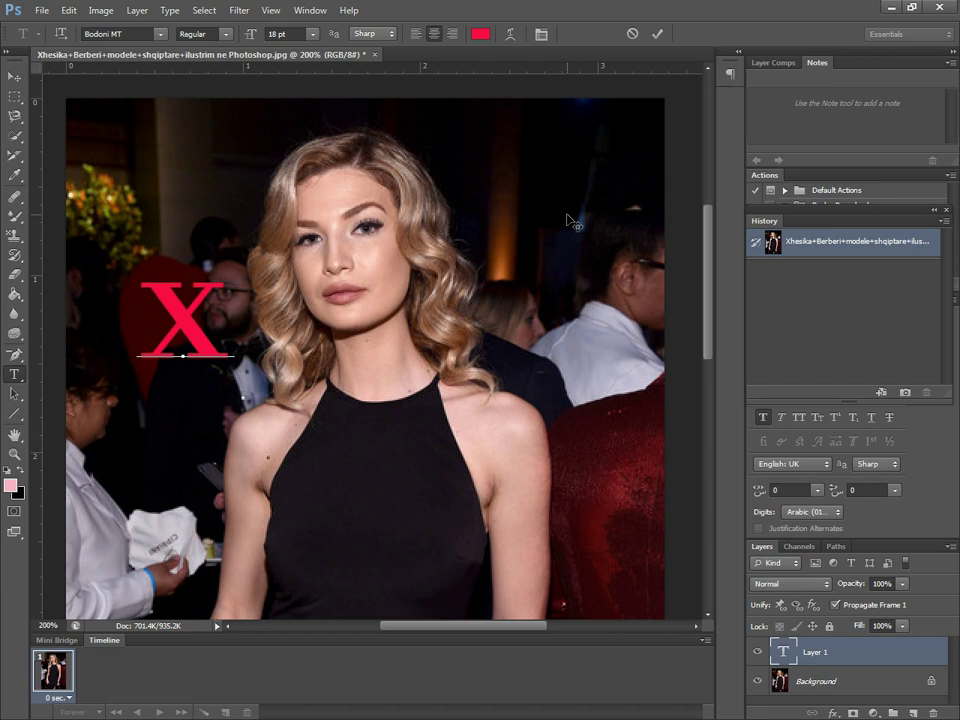
pyautogui.write('hesik')
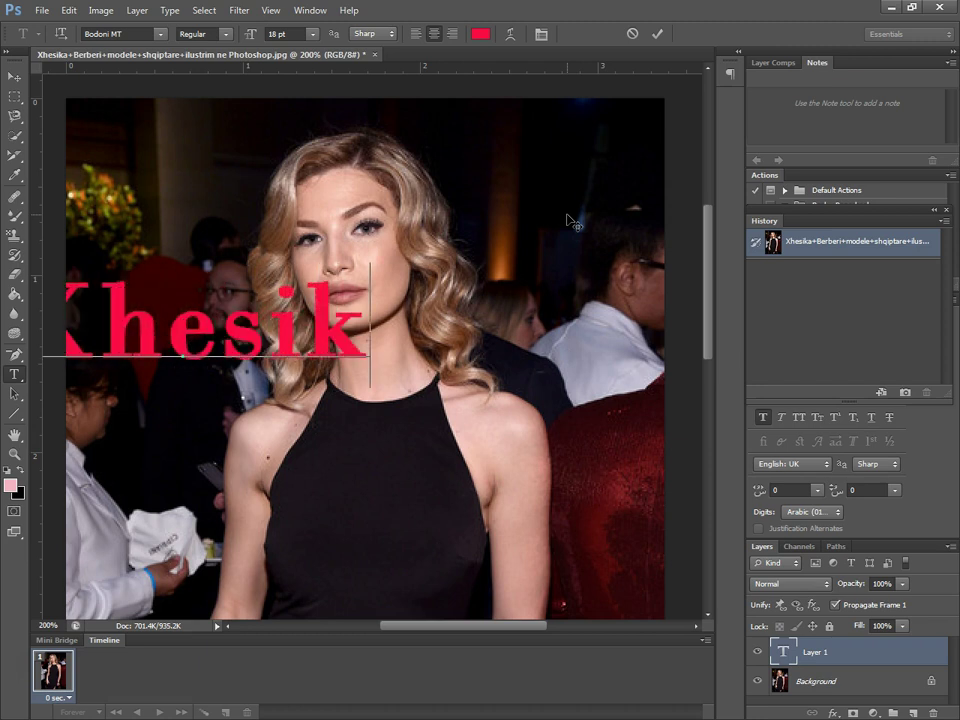
pyautogui.write('a')
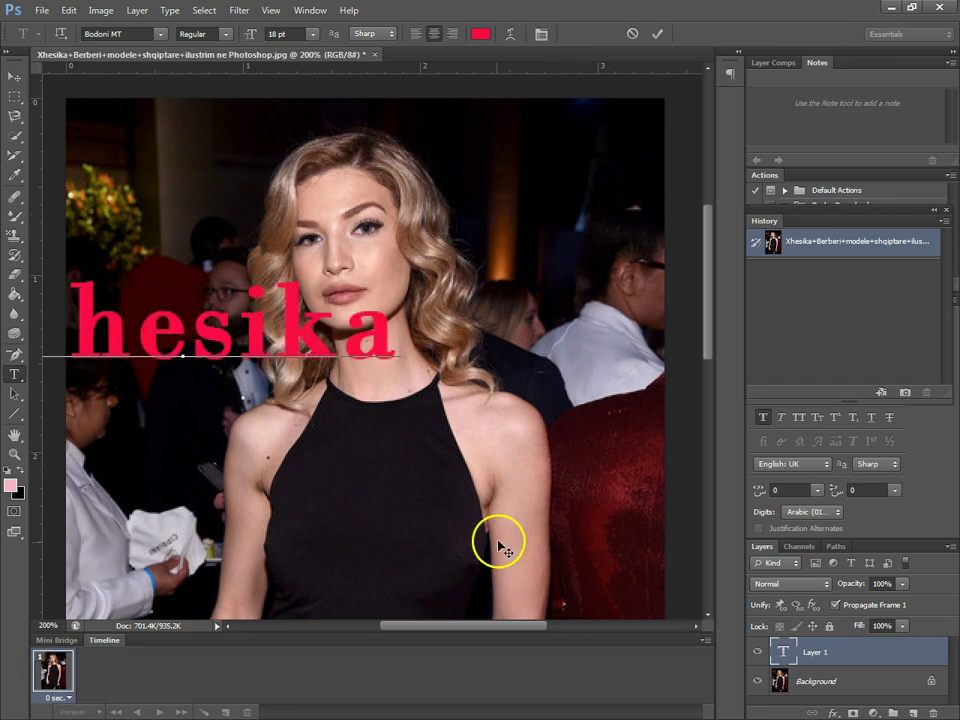
pyautogui.moveTo(460, 628); pyautogui.dragTo(429, 630)
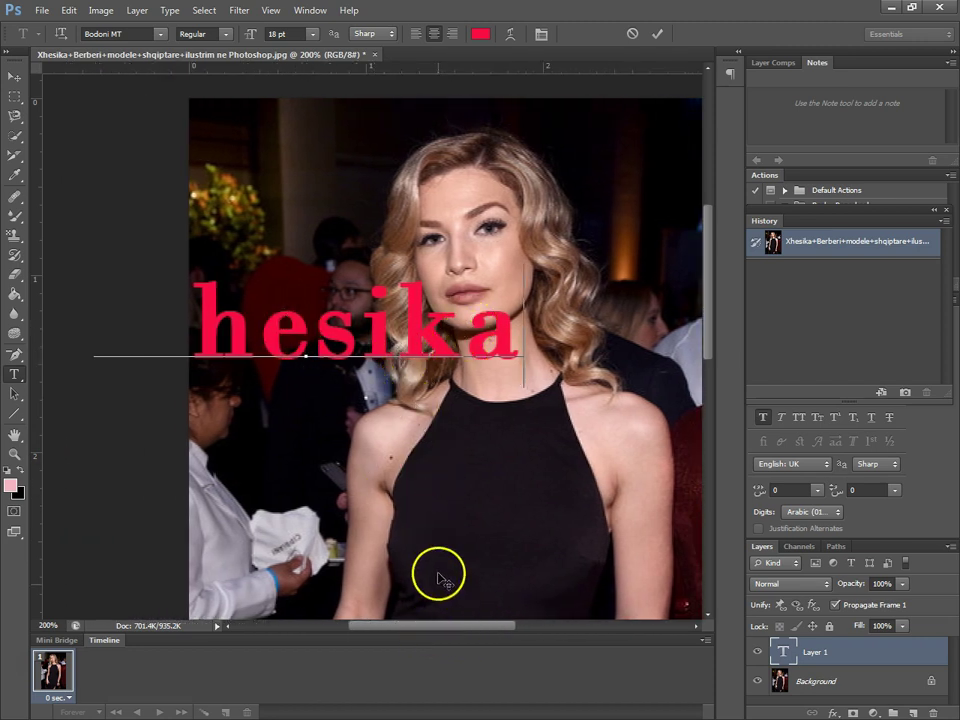
pyautogui.moveTo(452, 628); pyautogui.dragTo(474, 630)
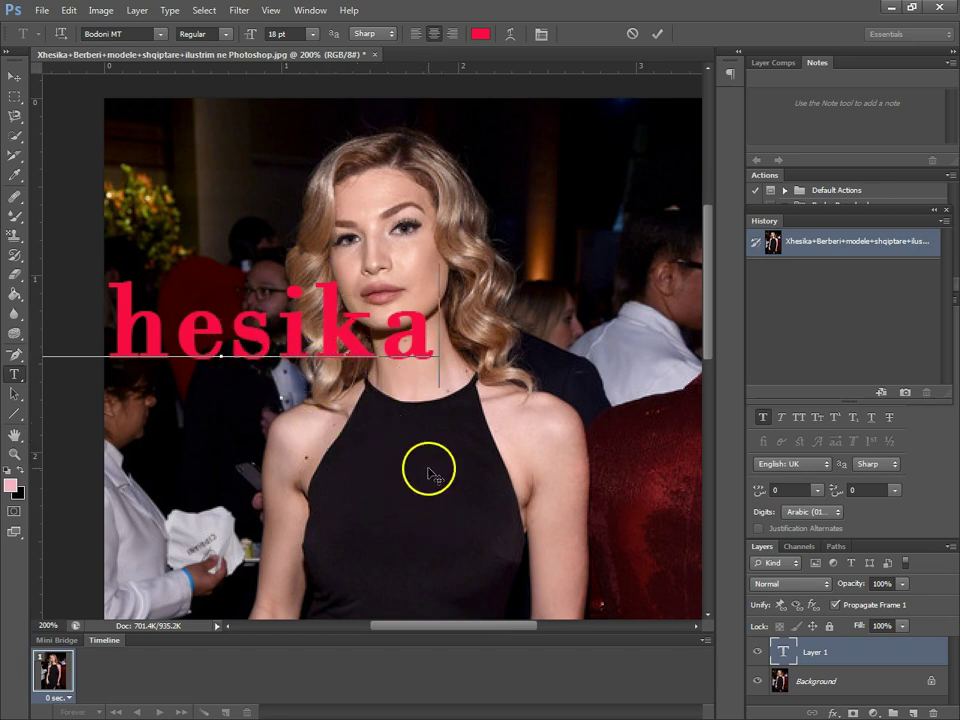
pyautogui.press('ctrl')
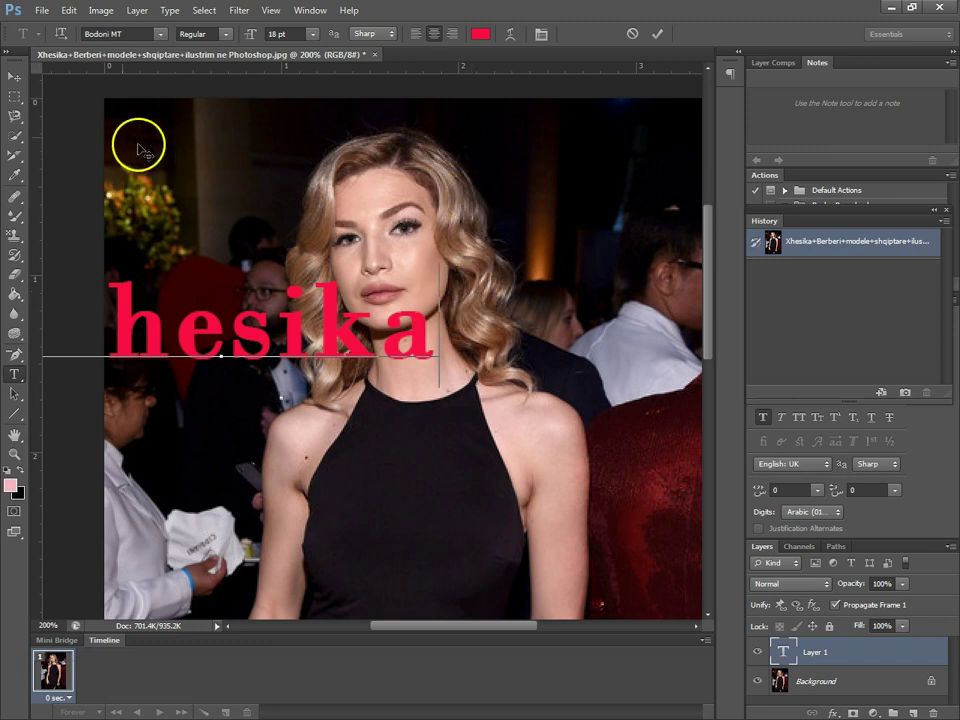
pyautogui.click(14, 76)
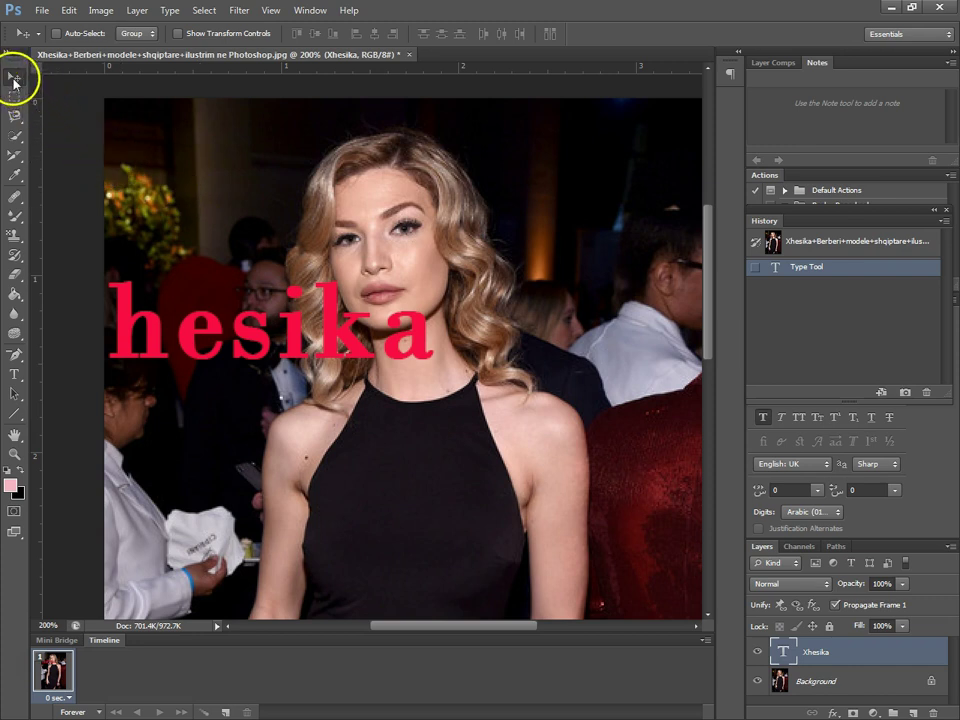
# - Move the Xhesika text across the model's neckline, nudge it up, and start Free Transform
pyautogui.moveTo(304, 328)
pyautogui.mouseDown()
pyautogui.moveTo(459, 314)
pyautogui.moveTo(388, 548)
pyautogui.mouseUp()
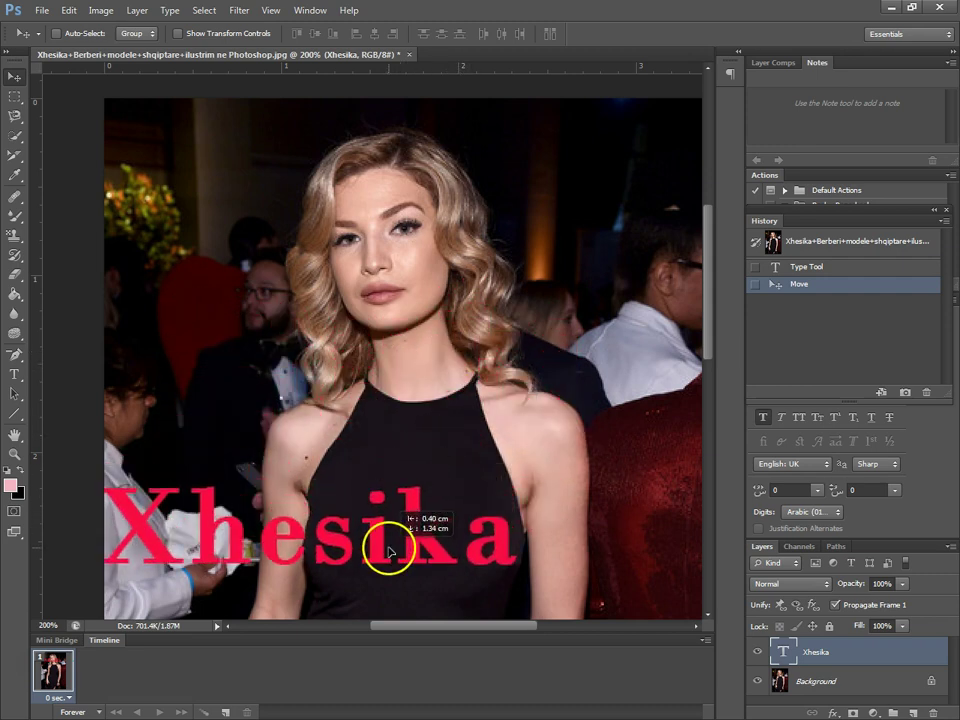
pyautogui.moveTo(388, 548)
pyautogui.mouseDown()
pyautogui.moveTo(450, 528)
pyautogui.moveTo(568, 197)
pyautogui.moveTo(596, 150)
pyautogui.moveTo(591, 167)
pyautogui.moveTo(481, 164)
pyautogui.moveTo(422, 422)
pyautogui.mouseUp()
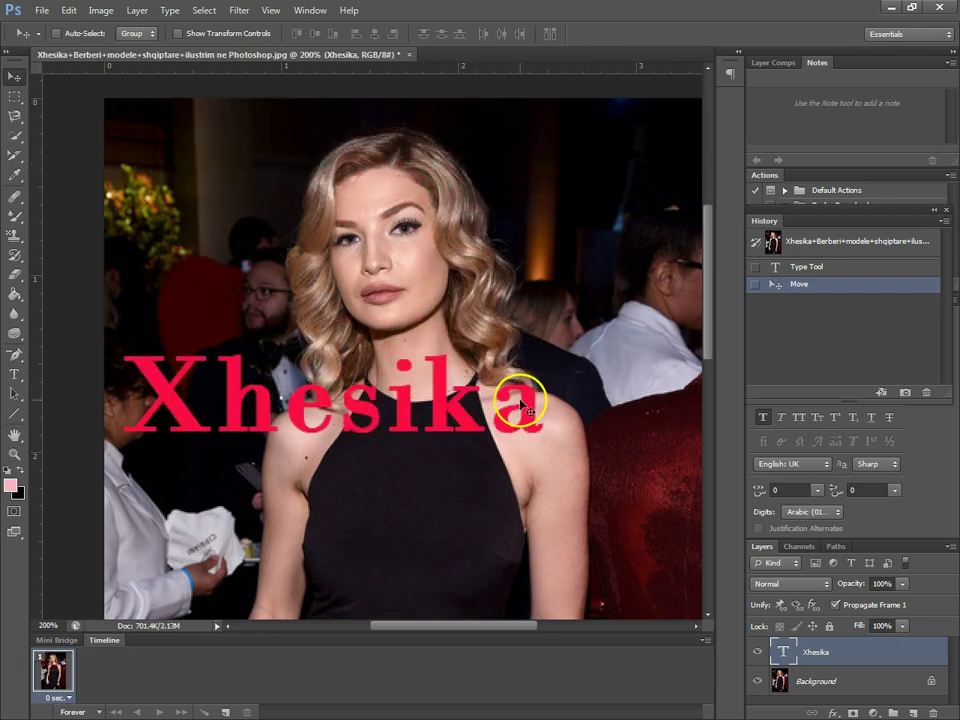
pyautogui.hotkey('alt', 'shift', 'Up')
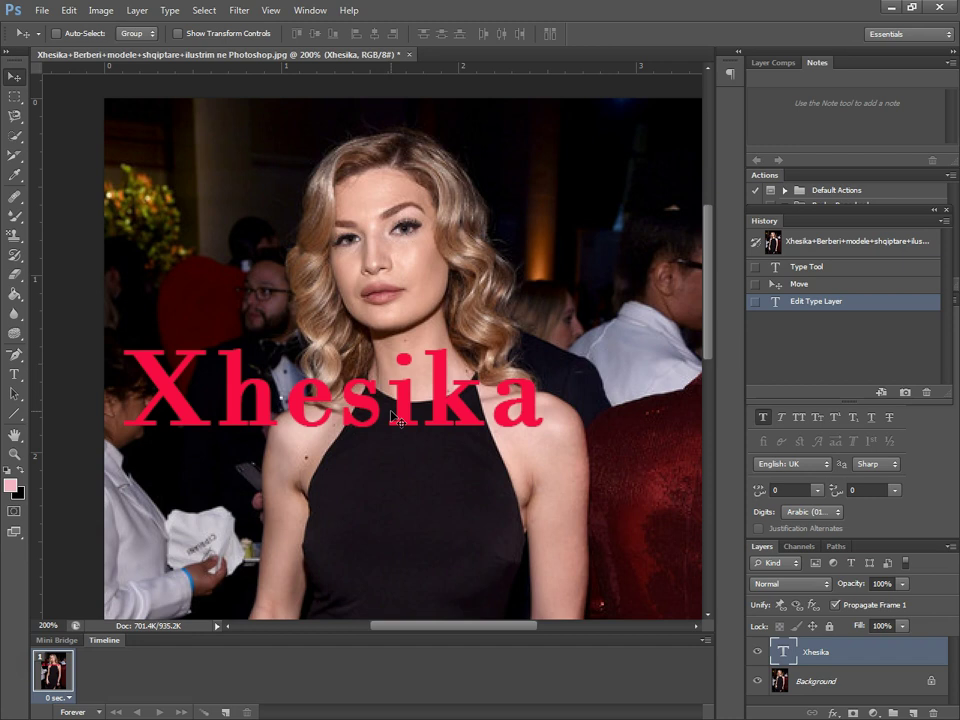
pyautogui.hotkey('ctrl', 't')
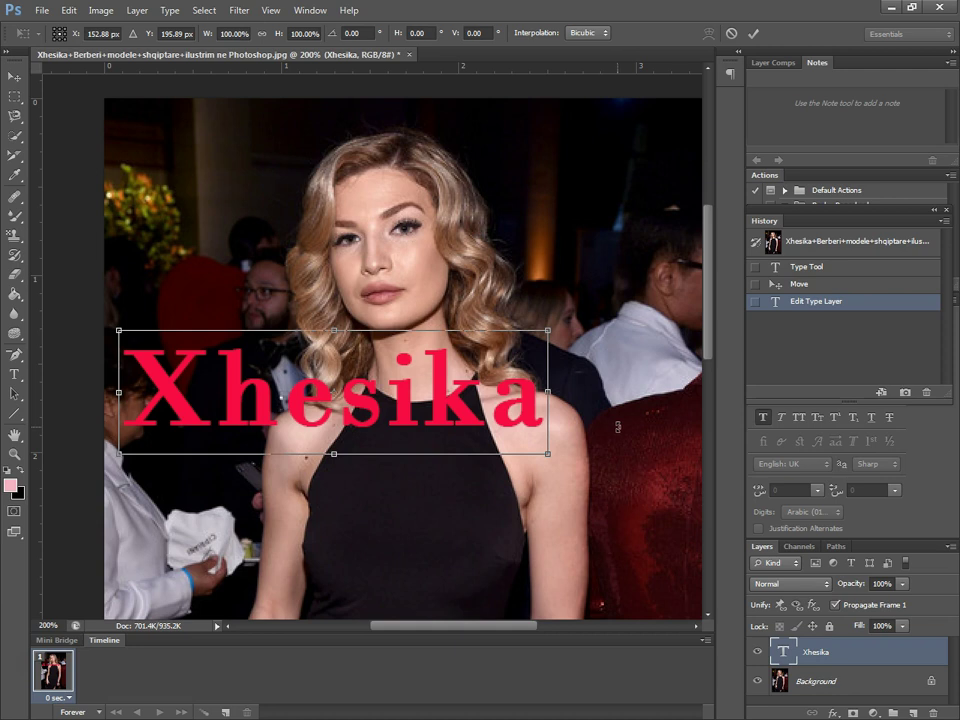
# - Rotate the Xhesika text into a steep diagonal tilt, declining to apply the transform
pyautogui.moveTo(616, 423); pyautogui.dragTo(616, 441)
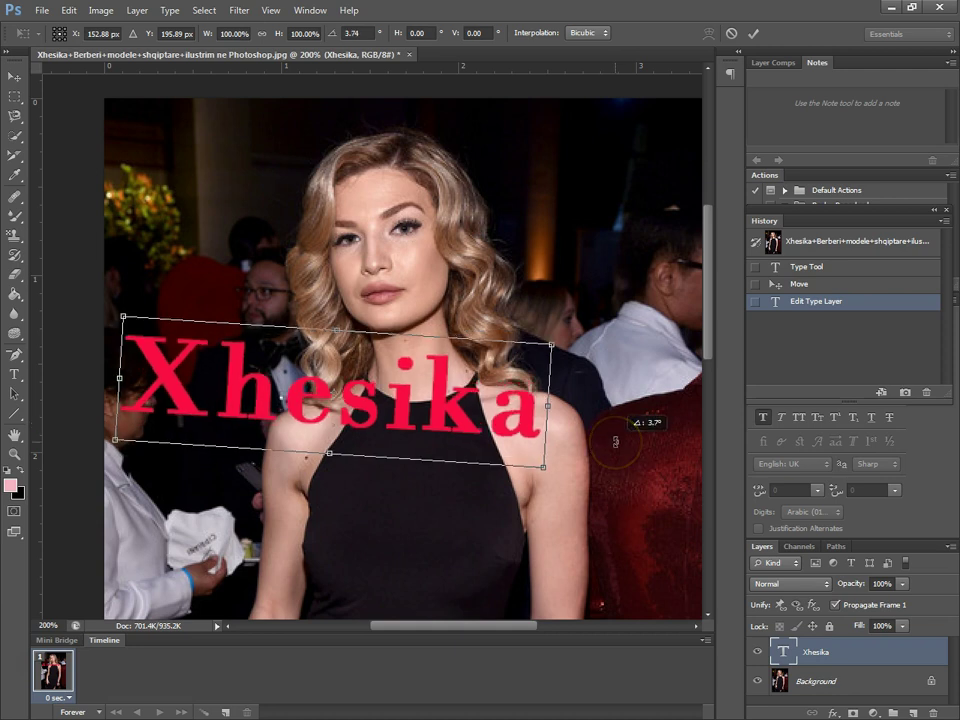
pyautogui.moveTo(616, 441)
pyautogui.mouseDown()
pyautogui.moveTo(605, 437)
pyautogui.moveTo(594, 332)
pyautogui.moveTo(568, 291)
pyautogui.moveTo(531, 270)
pyautogui.moveTo(489, 272)
pyautogui.moveTo(484, 281)
pyautogui.moveTo(527, 328)
pyautogui.moveTo(535, 354)
pyautogui.moveTo(525, 392)
pyautogui.moveTo(484, 452)
pyautogui.moveTo(433, 476)
pyautogui.moveTo(572, 377)
pyautogui.moveTo(565, 253)
pyautogui.moveTo(482, 197)
pyautogui.moveTo(516, 227)
pyautogui.moveTo(528, 260)
pyautogui.mouseUp()
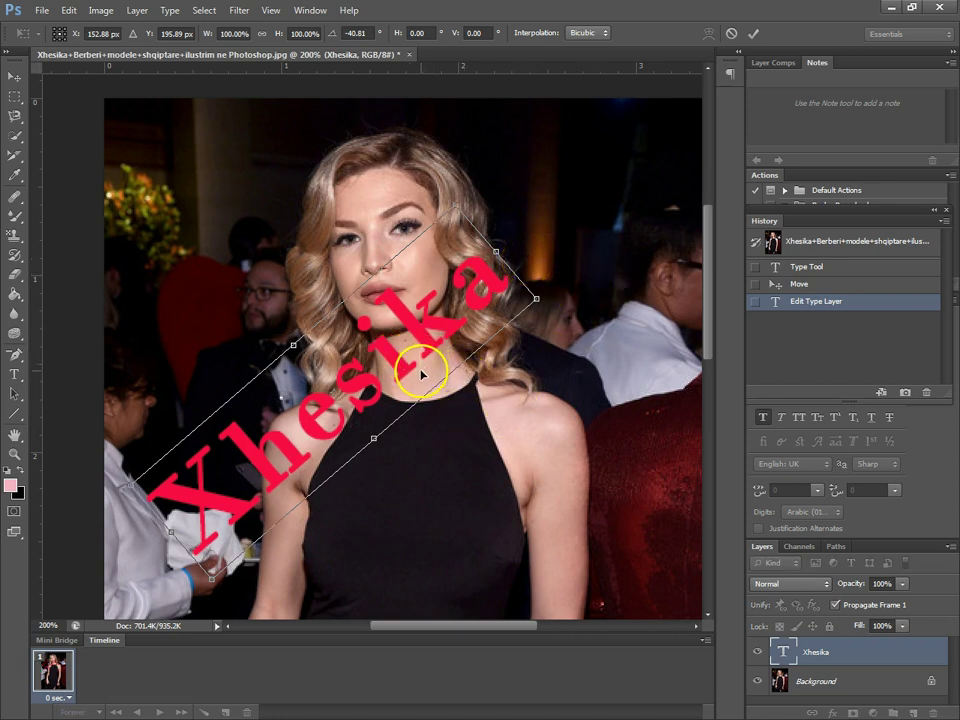
pyautogui.click(17, 80)
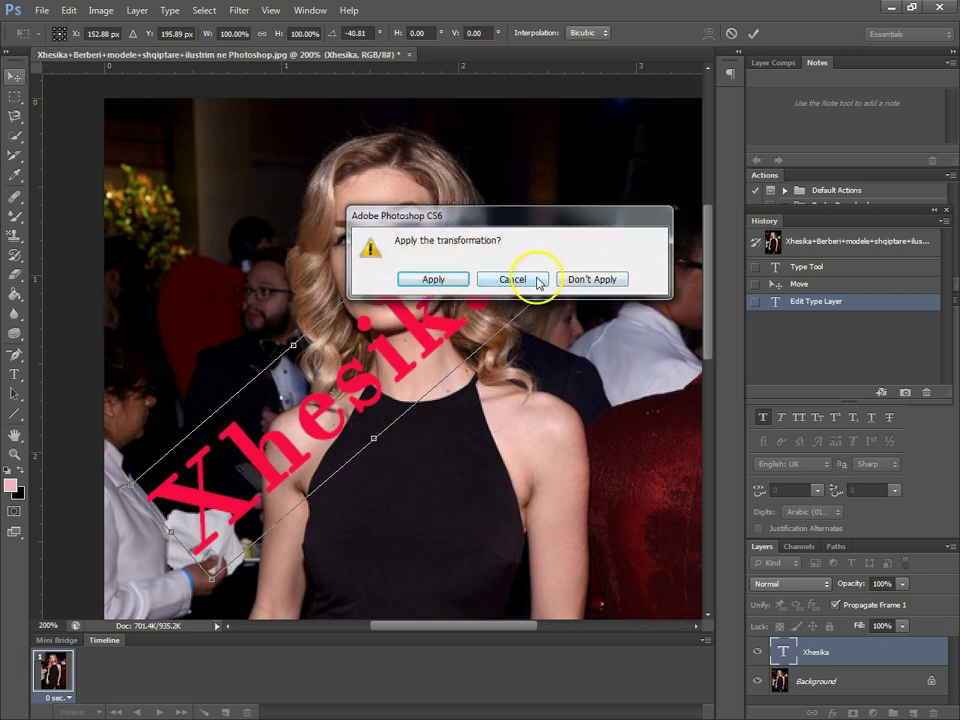
pyautogui.click(537, 281)
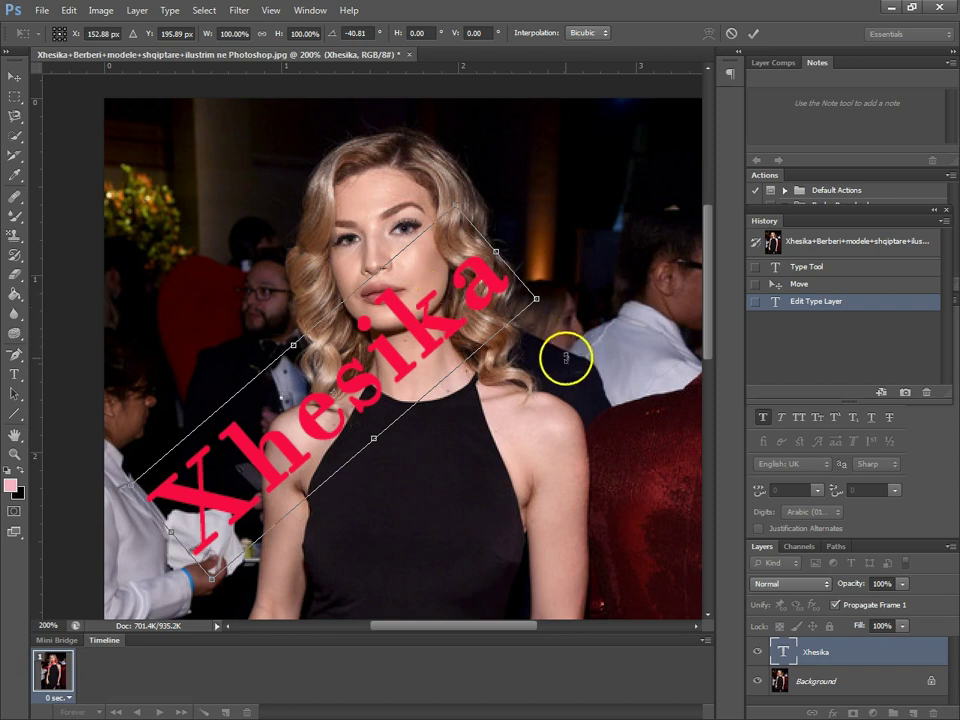
# - Move the text down across the dress and rotate it back to about -1.12°
pyautogui.moveTo(481, 306)
pyautogui.mouseDown()
pyautogui.moveTo(468, 390)
pyautogui.moveTo(497, 374)
pyautogui.mouseUp()
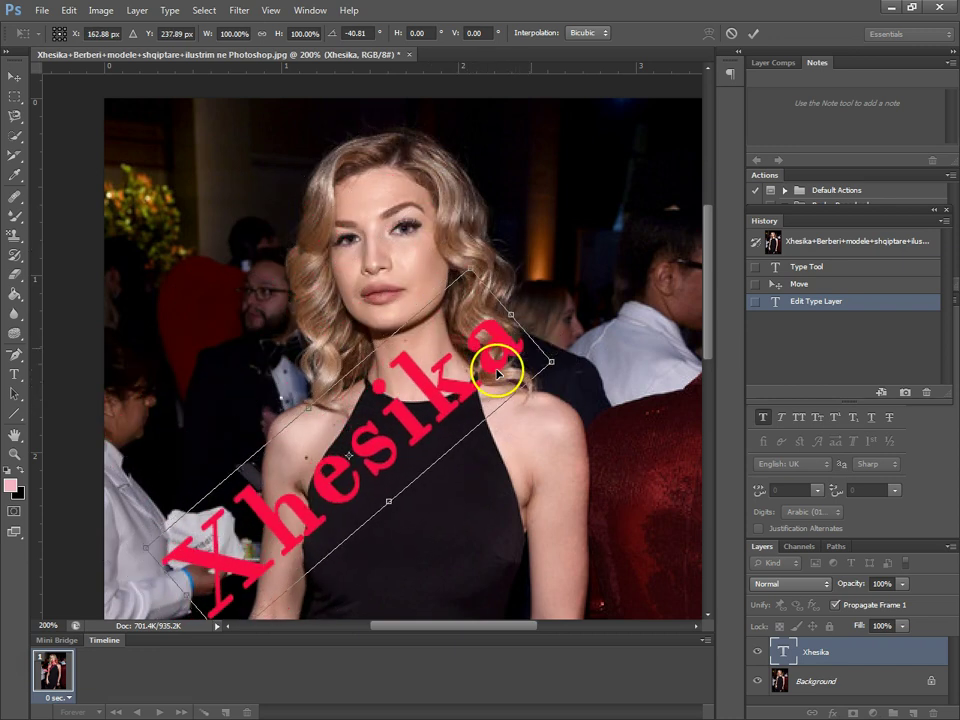
pyautogui.moveTo(714, 242); pyautogui.dragTo(705, 326)
pyautogui.moveTo(478, 172)
pyautogui.mouseDown()
pyautogui.moveTo(424, 257)
pyautogui.moveTo(401, 339)
pyautogui.moveTo(544, 407)
pyautogui.moveTo(503, 323)
pyautogui.mouseUp()
pyautogui.moveTo(594, 212)
pyautogui.mouseDown()
pyautogui.moveTo(613, 253)
pyautogui.moveTo(621, 354)
pyautogui.moveTo(596, 402)
pyautogui.moveTo(602, 364)
pyautogui.moveTo(602, 448)
pyautogui.moveTo(612, 376)
pyautogui.mouseUp()
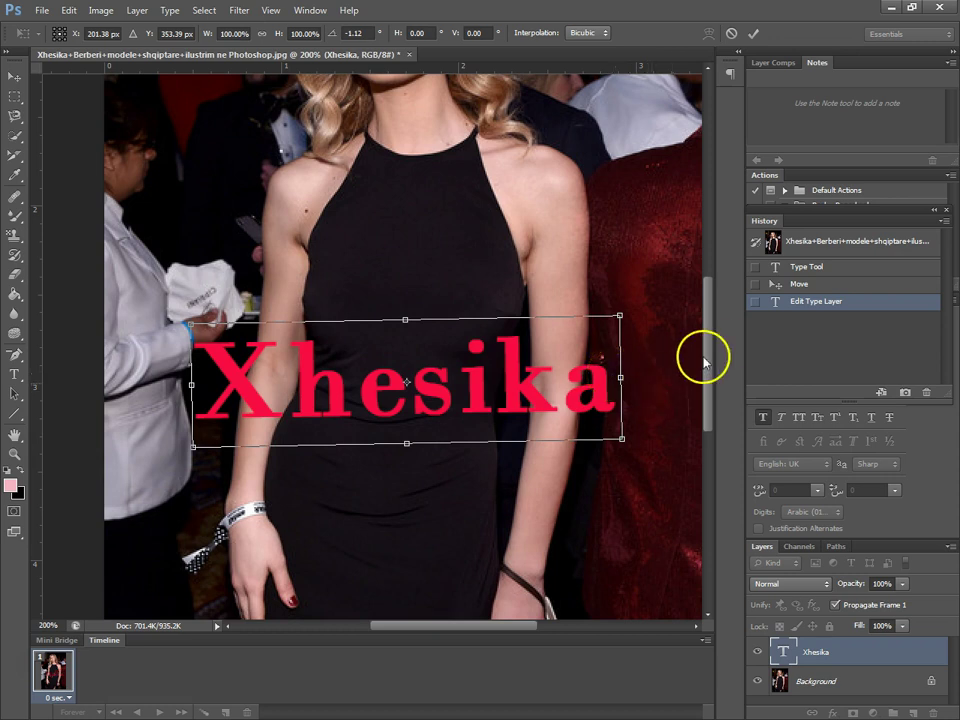
pyautogui.moveTo(710, 352); pyautogui.dragTo(705, 318)
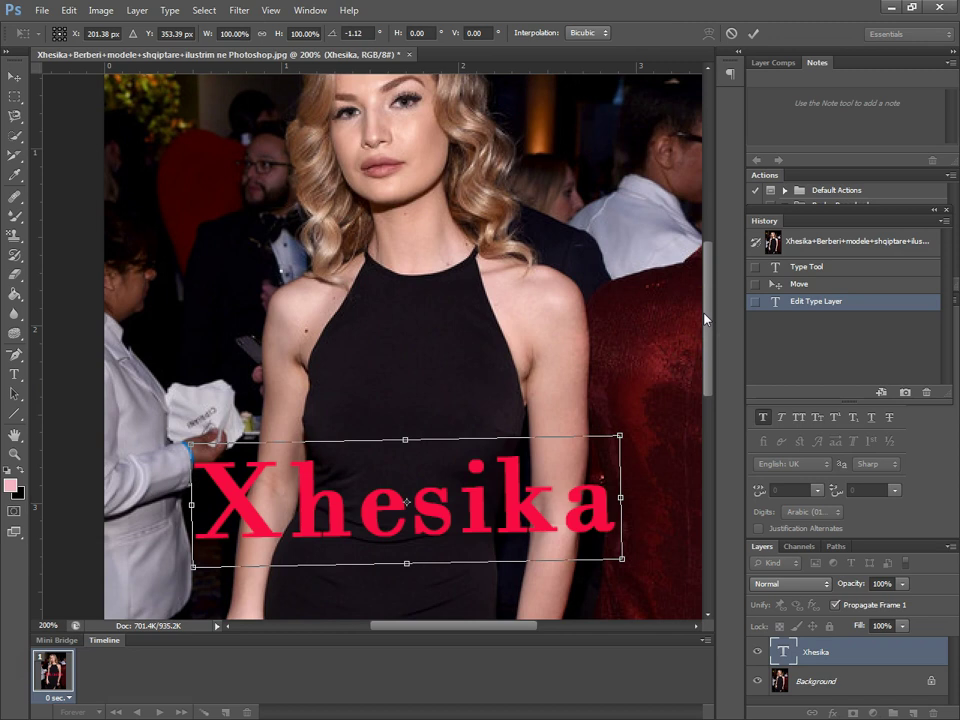
pyautogui.moveTo(705, 318); pyautogui.dragTo(705, 318)
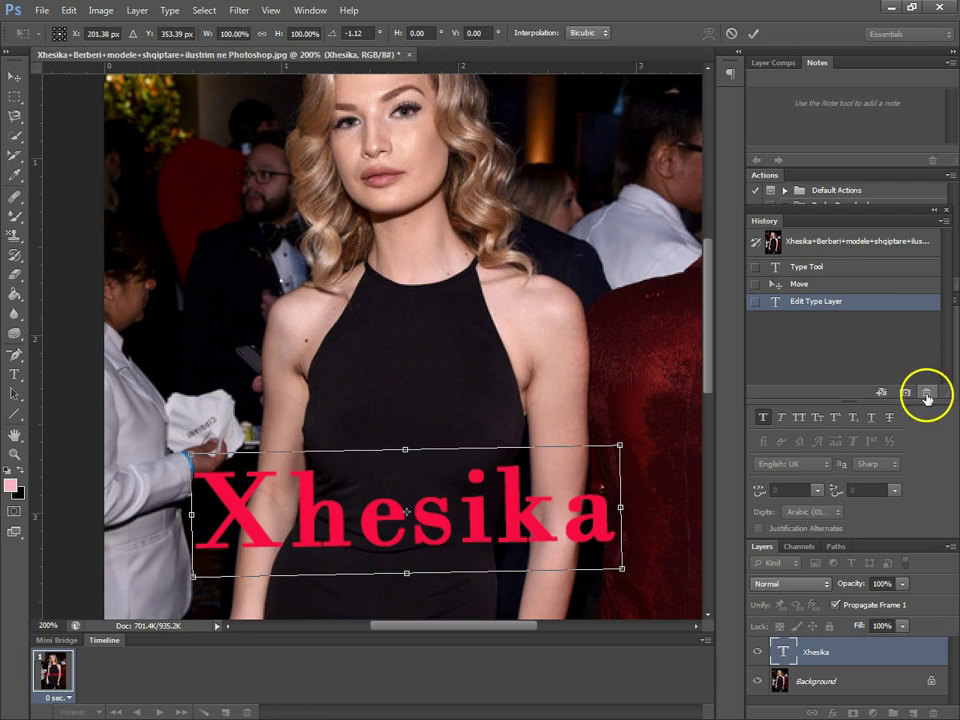
# - Apply the transform, then delete the Free Transform and Edit Type Layer history states
pyautogui.click(17, 112)
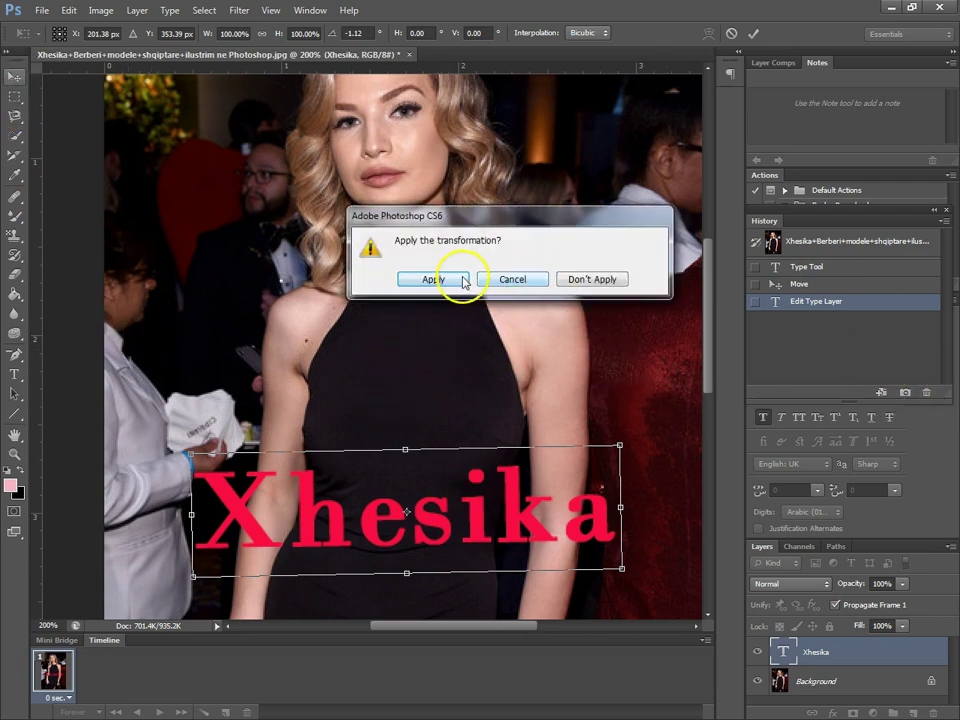
pyautogui.click(463, 283)
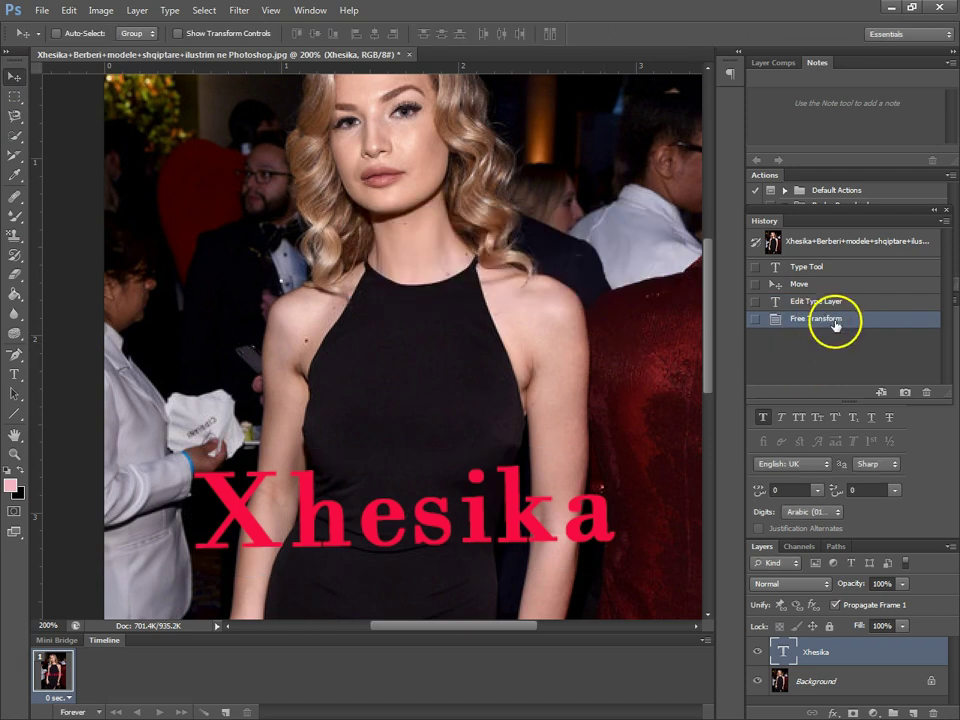
pyautogui.click(928, 395)
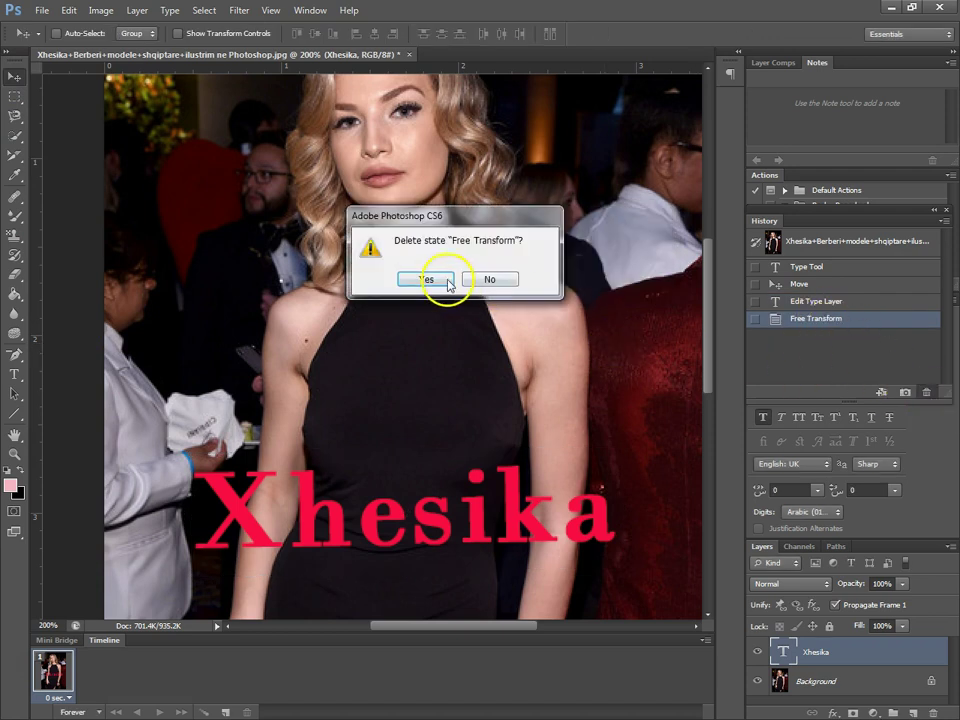
pyautogui.click(428, 280)
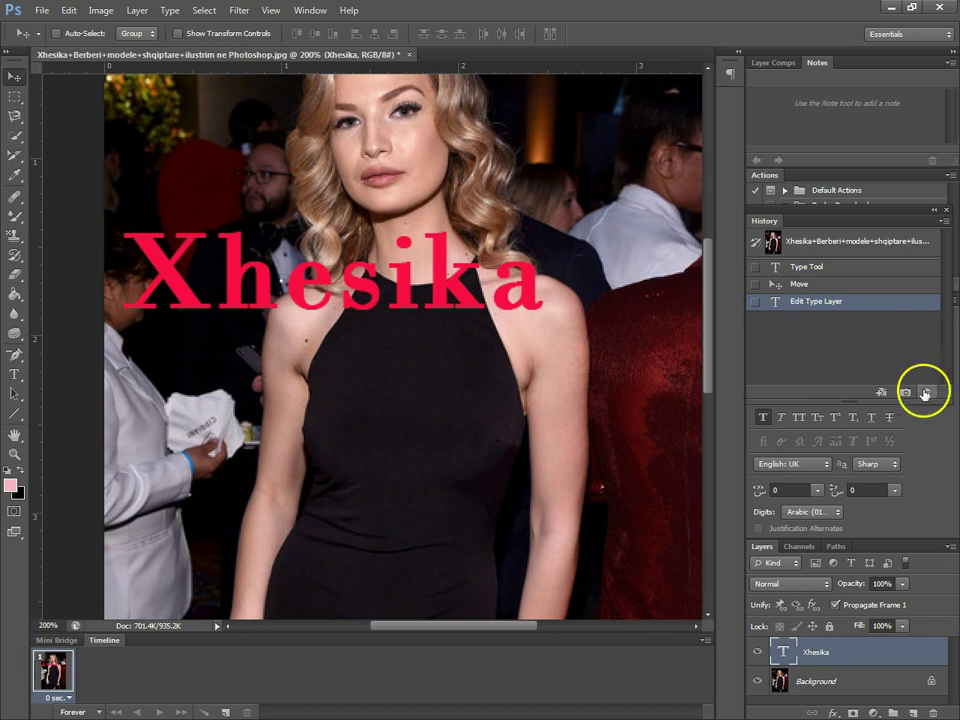
pyautogui.click(924, 394)
pyautogui.click(431, 279)
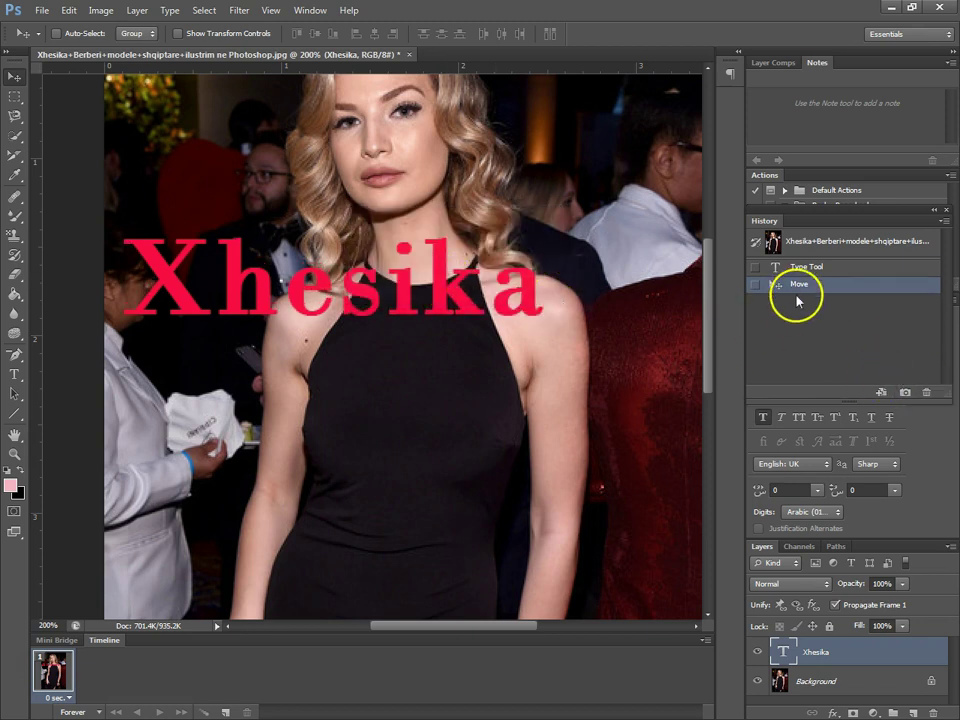
# - Delete the Move and Type Tool history states, removing the text layer entirely
pyautogui.click(925, 392)
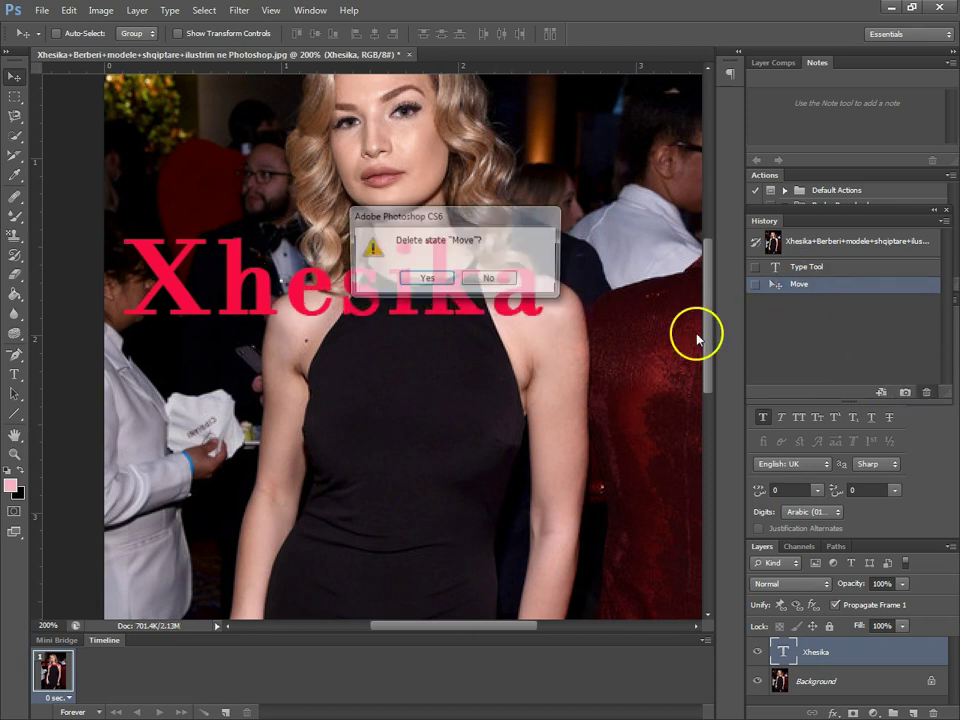
pyautogui.click(434, 279)
pyautogui.click(926, 392)
pyautogui.click(455, 280)
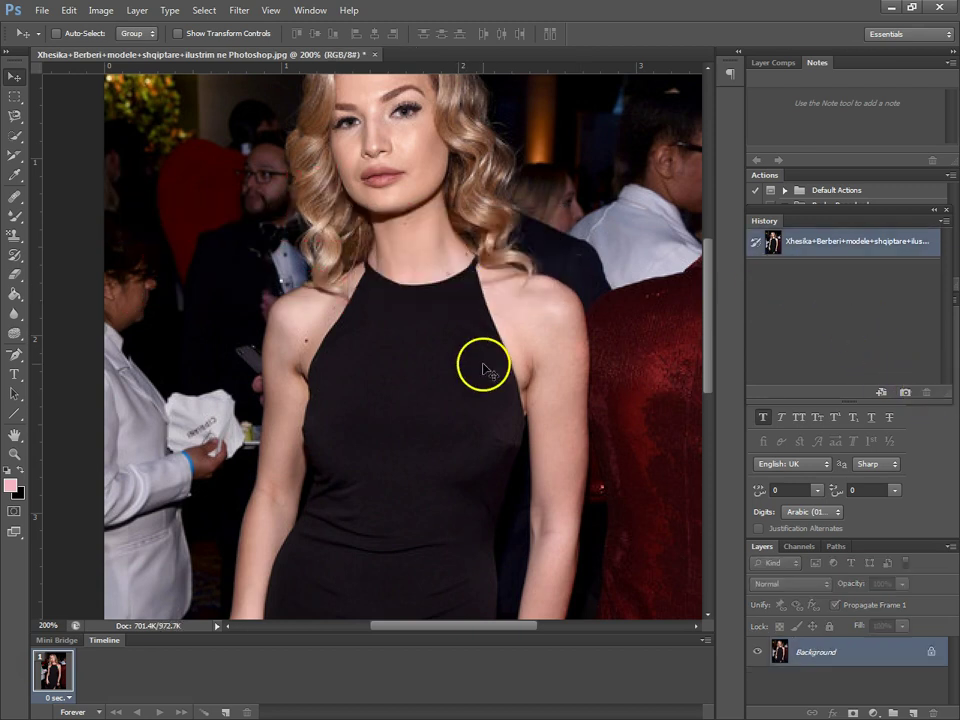
# - Add vertical red 'Xhesika' text down the photo's left side with the Vertical Type Tool
pyautogui.click(18, 377)
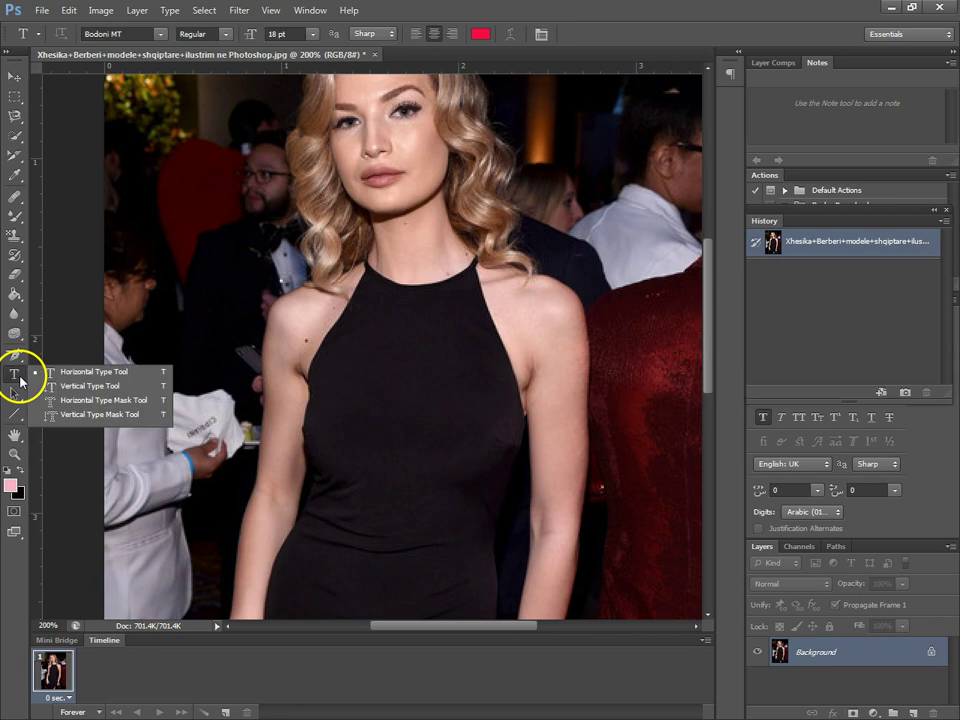
pyautogui.click(80, 387)
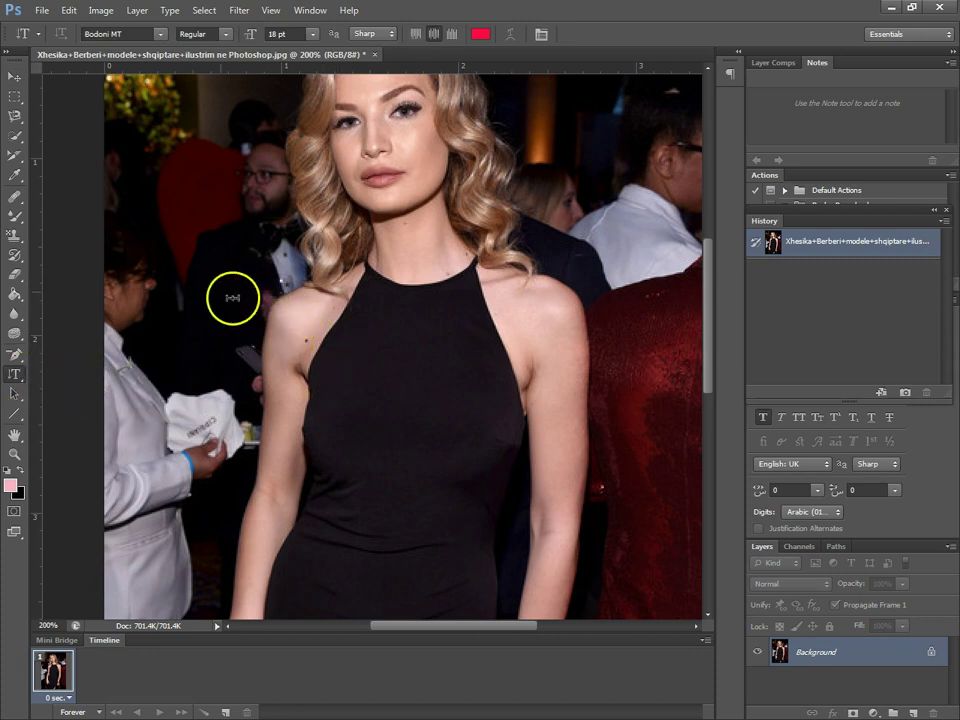
pyautogui.click(196, 281)
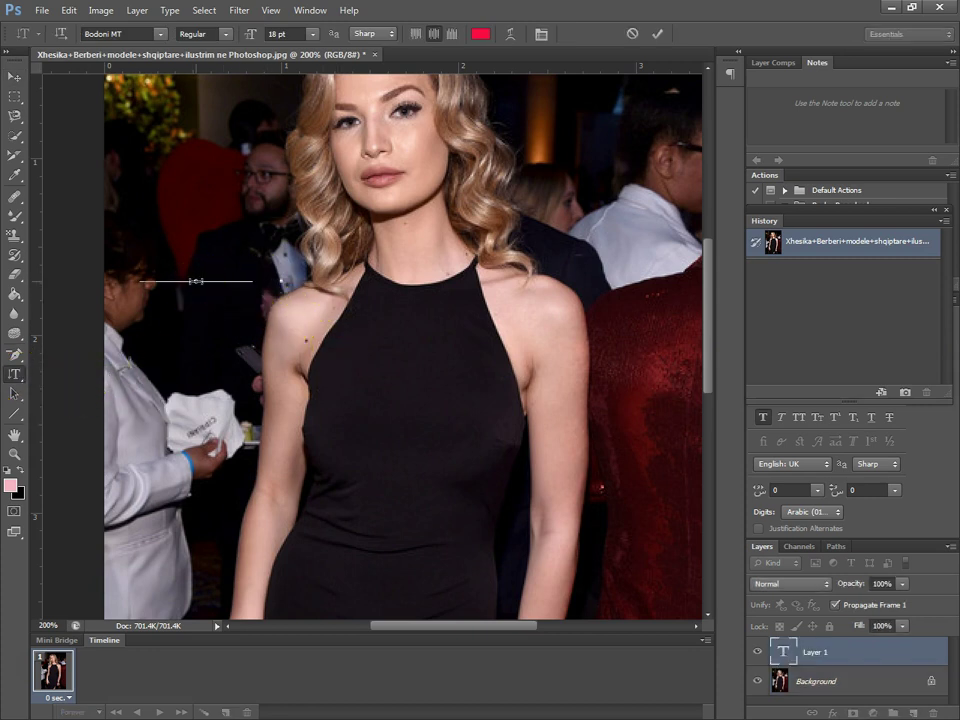
pyautogui.write('Xhesika')
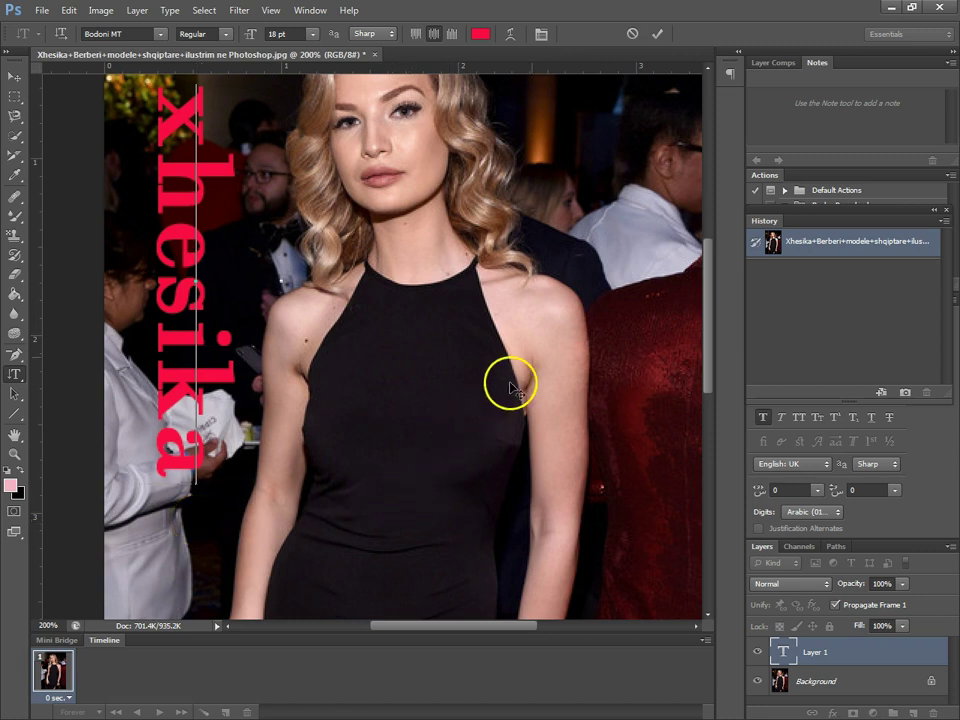
pyautogui.click(12, 75)
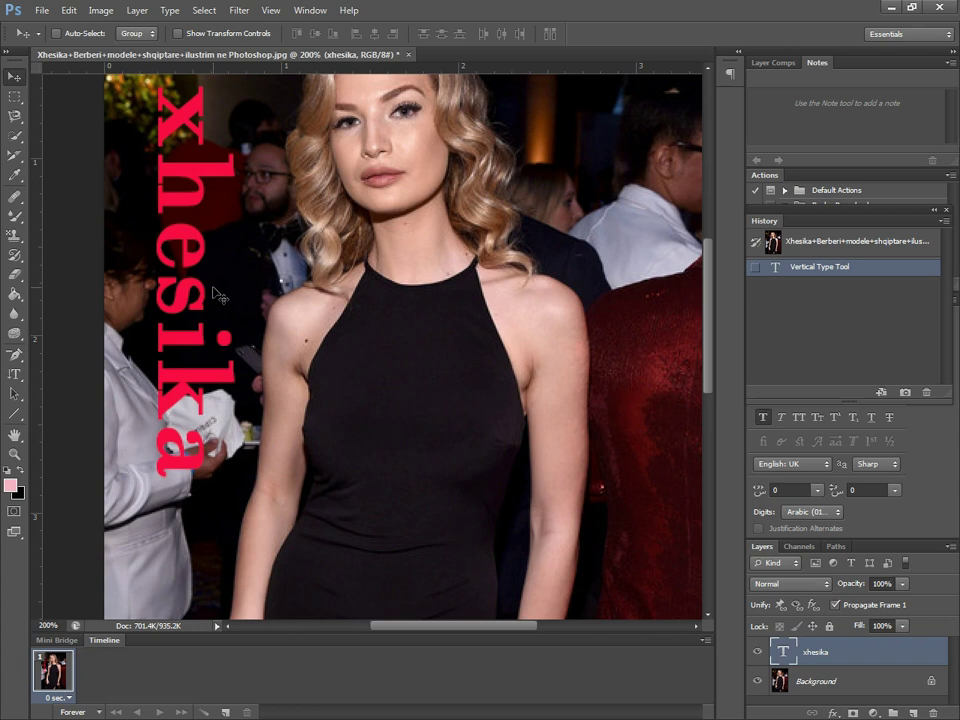
# - Rotate the red Xhesika text about -24°, apply it, and move it down onto the model's arm
pyautogui.hotkey('ctrl', 't')
pyautogui.moveTo(189, 527)
pyautogui.mouseDown()
pyautogui.moveTo(385, 500)
pyautogui.moveTo(543, 202)
pyautogui.moveTo(527, 118)
pyautogui.moveTo(551, 254)
pyautogui.moveTo(549, 345)
pyautogui.moveTo(516, 486)
pyautogui.moveTo(475, 535)
pyautogui.moveTo(346, 622)
pyautogui.mouseUp()
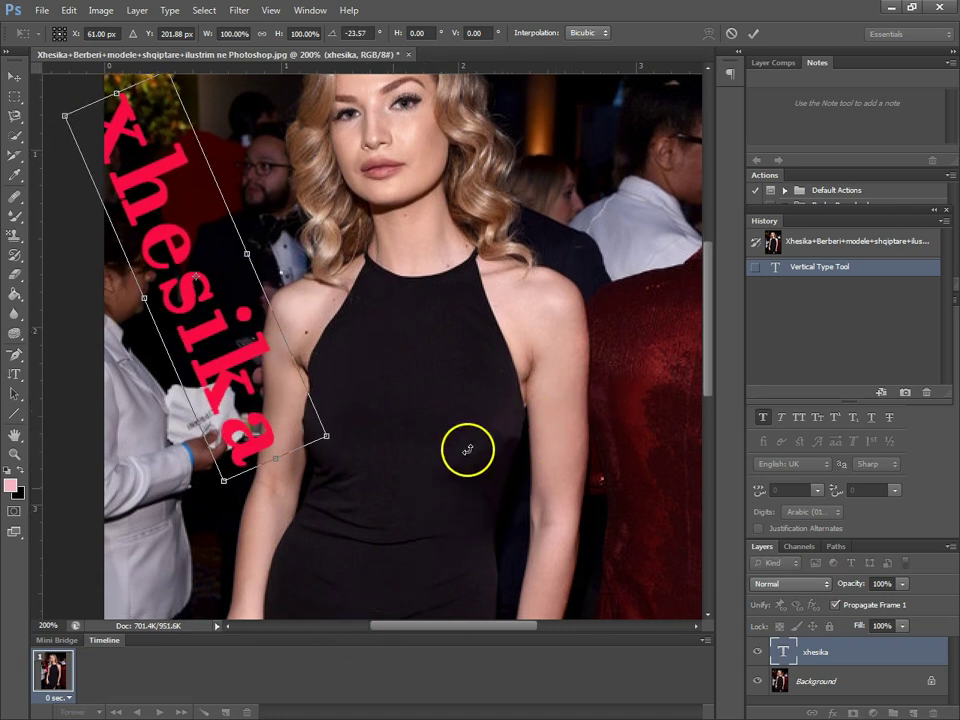
pyautogui.click(14, 77)
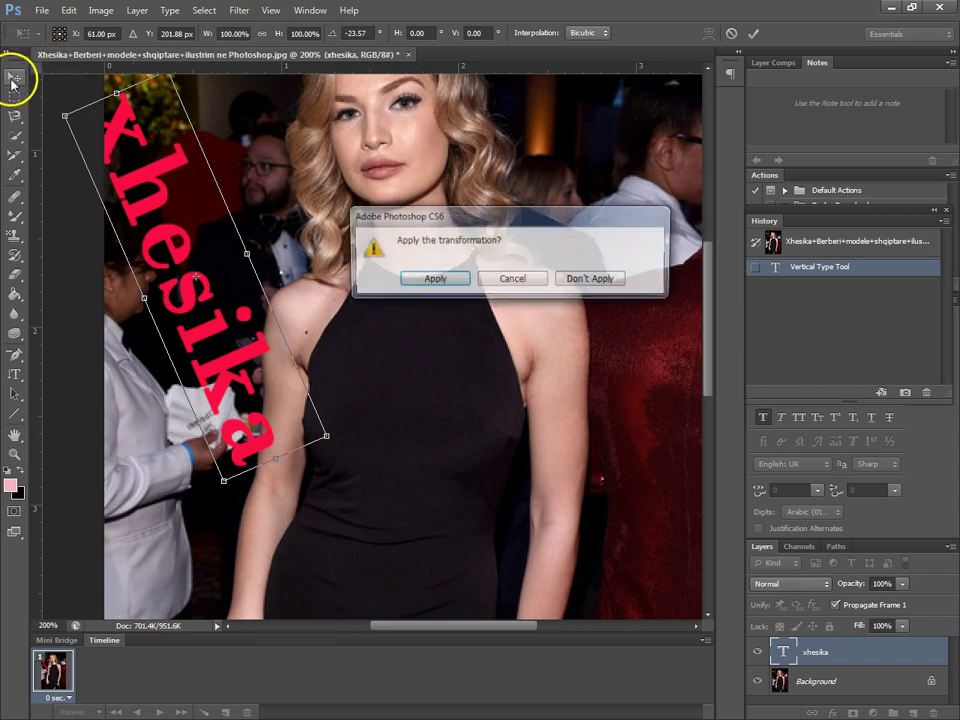
pyautogui.click(463, 279)
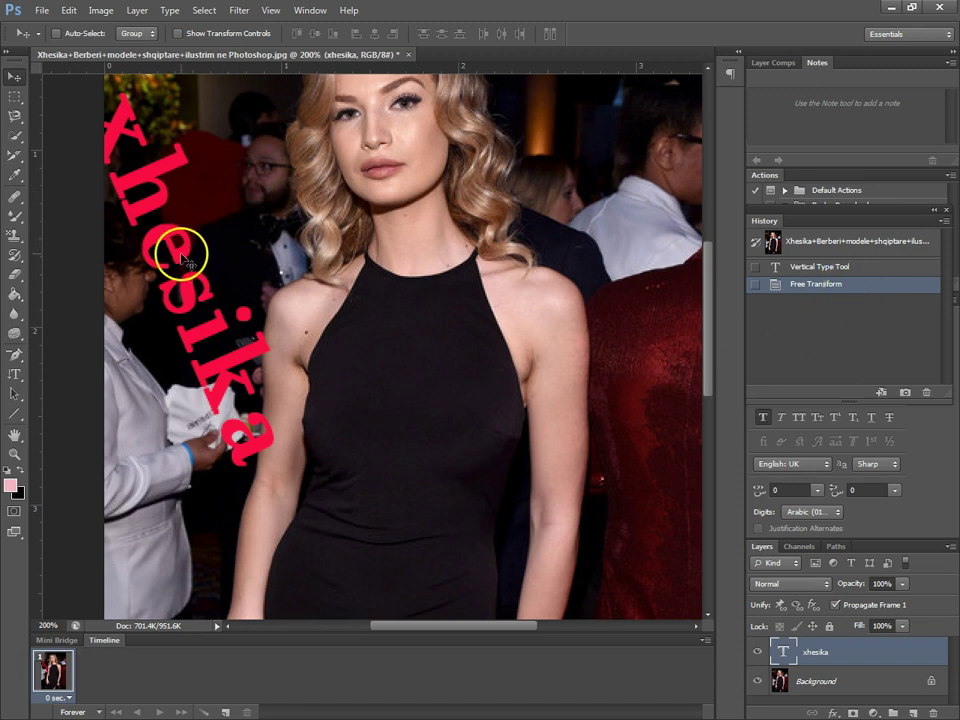
pyautogui.moveTo(182, 251); pyautogui.dragTo(266, 360)
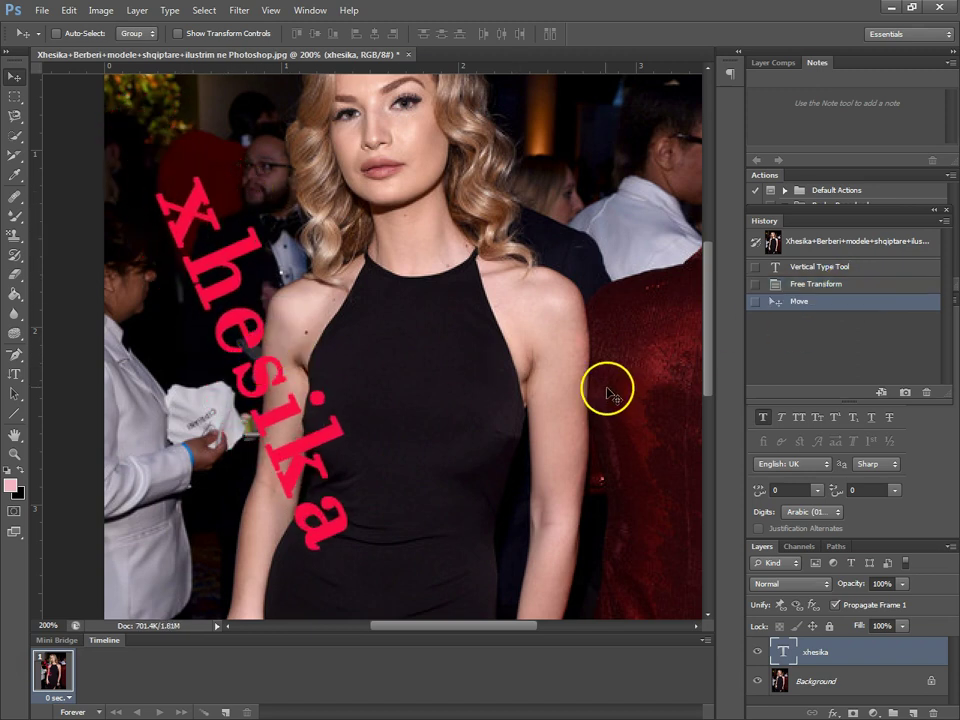
# - Delete the Vertical Type Tool, Free Transform and Move history states, confirming each with Yes
pyautogui.click(825, 267)
pyautogui.click(926, 392)
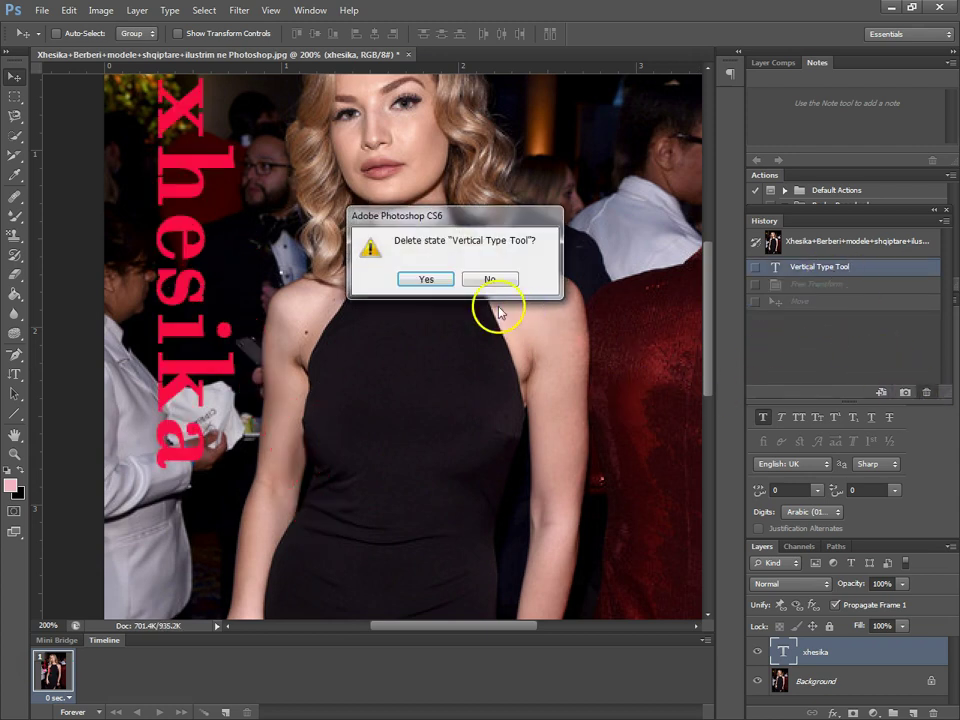
pyautogui.click(420, 280)
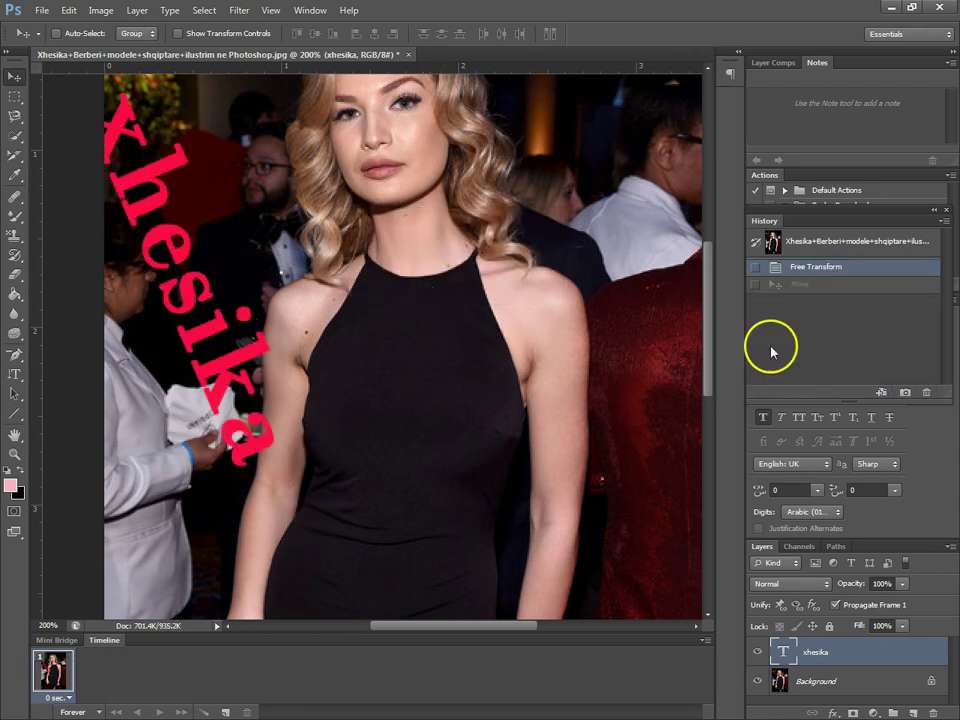
pyautogui.click(926, 393)
pyautogui.click(443, 280)
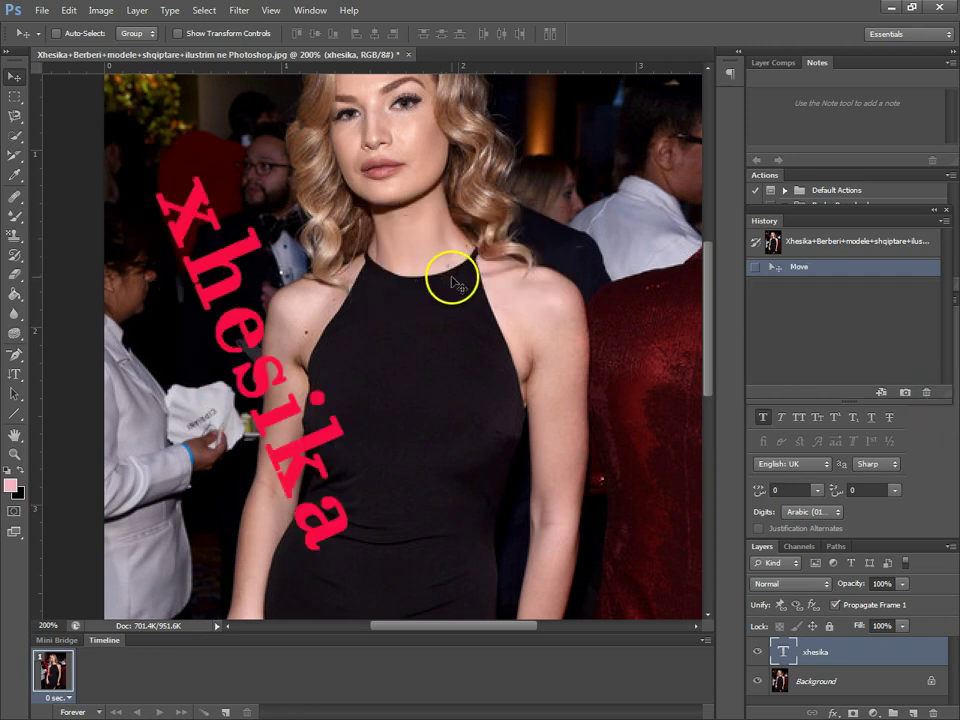
pyautogui.click(927, 392)
pyautogui.click(426, 278)
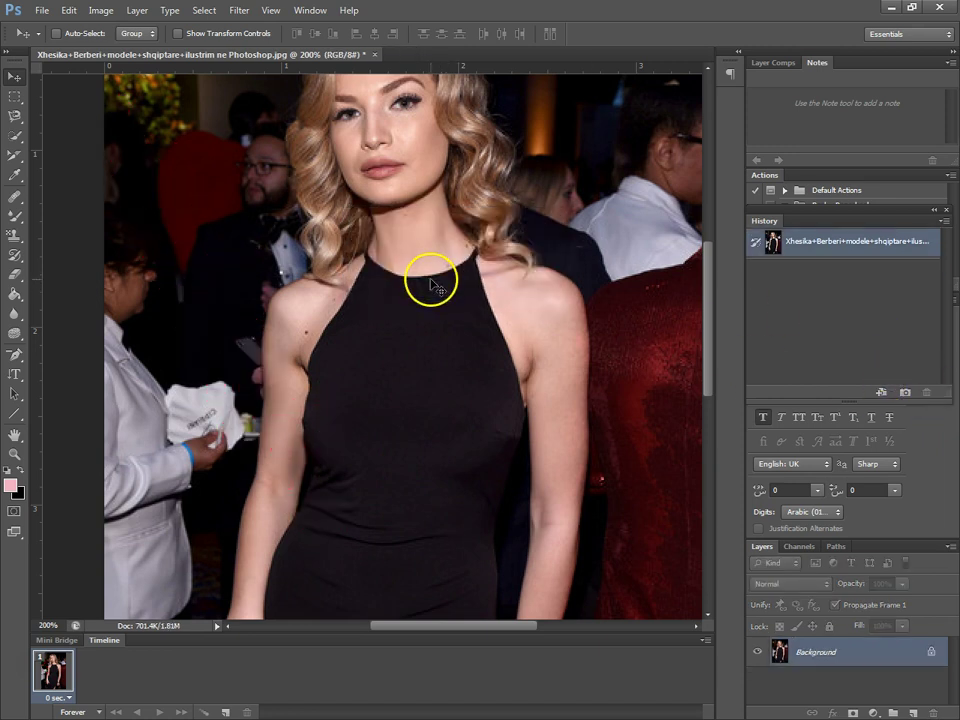
pyautogui.click(17, 373)
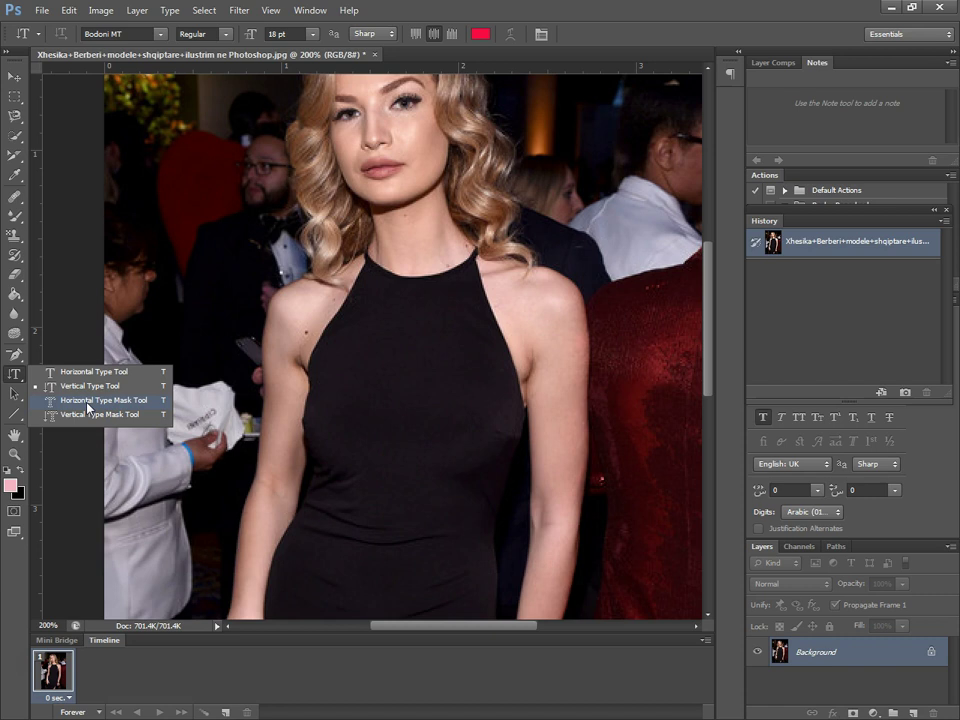
# - With the Horizontal Type Mask Tool, type 'Xhesika' on the model's chest
pyautogui.click(88, 405)
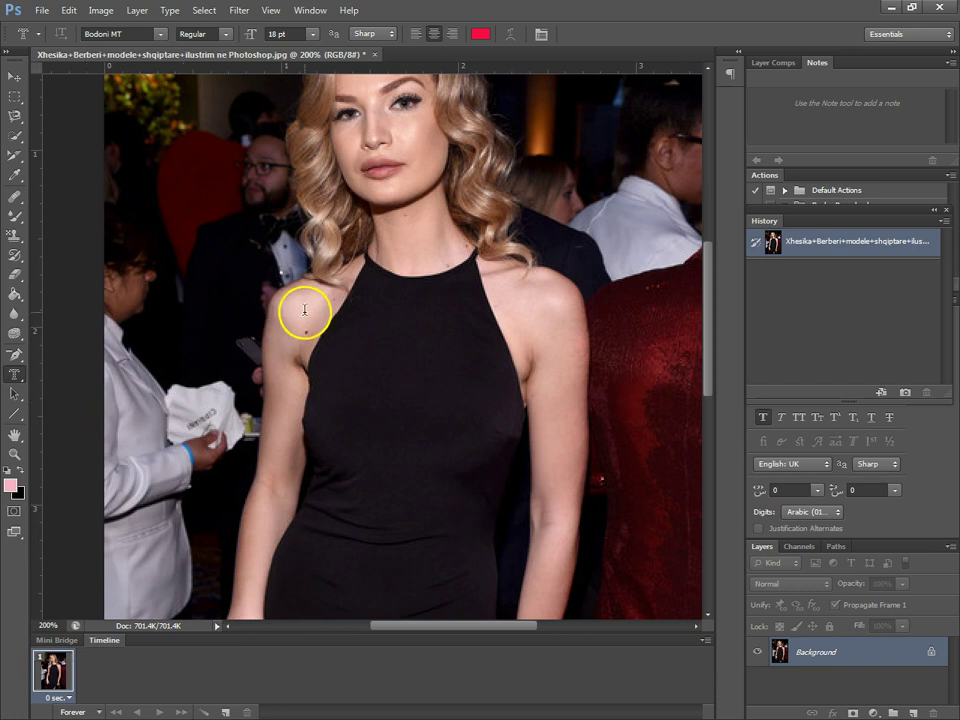
pyautogui.click(363, 343)
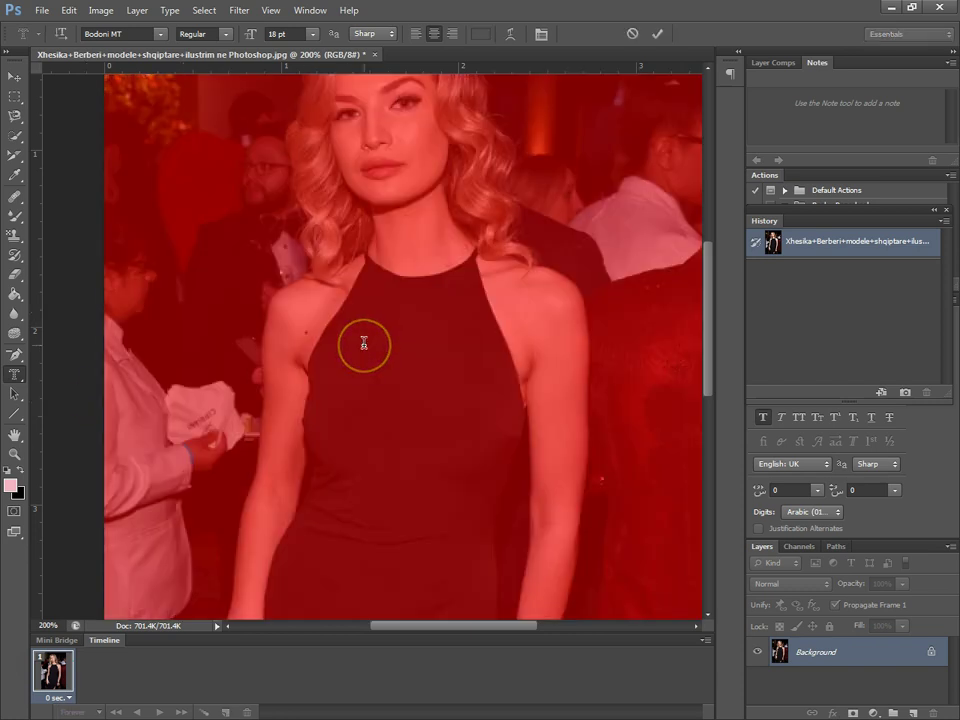
pyautogui.moveTo(709, 281); pyautogui.dragTo(713, 265)
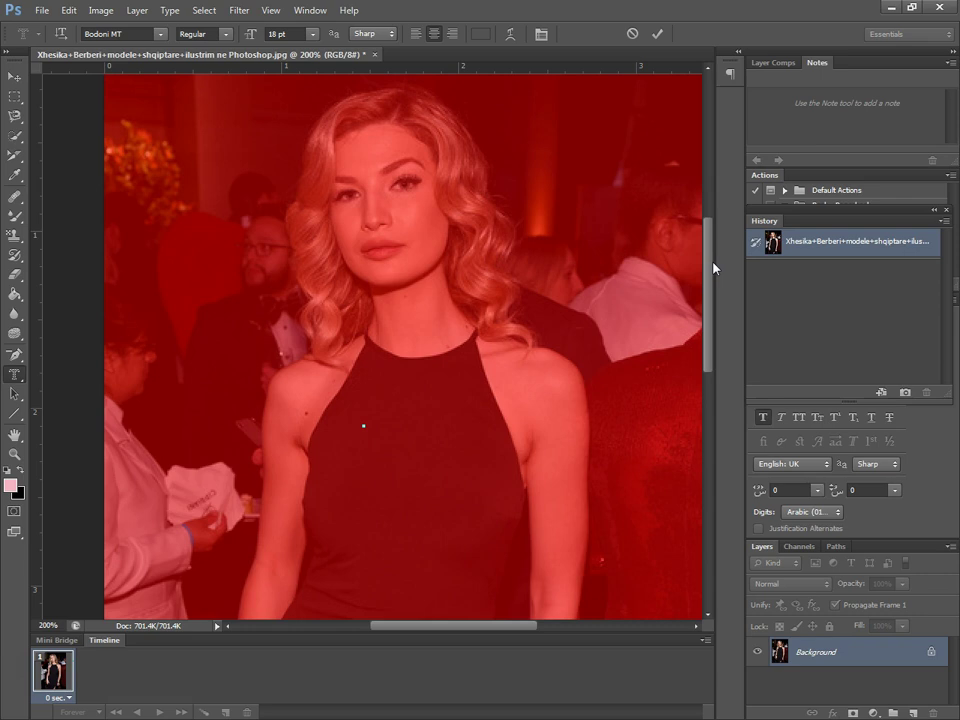
pyautogui.write('X')
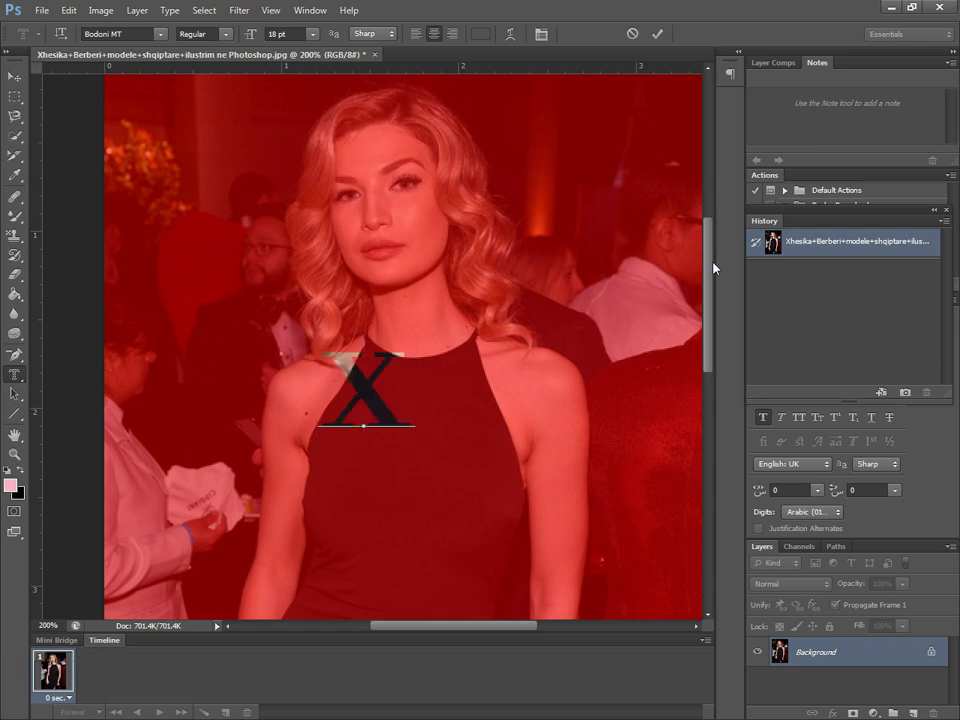
pyautogui.write('hesi')
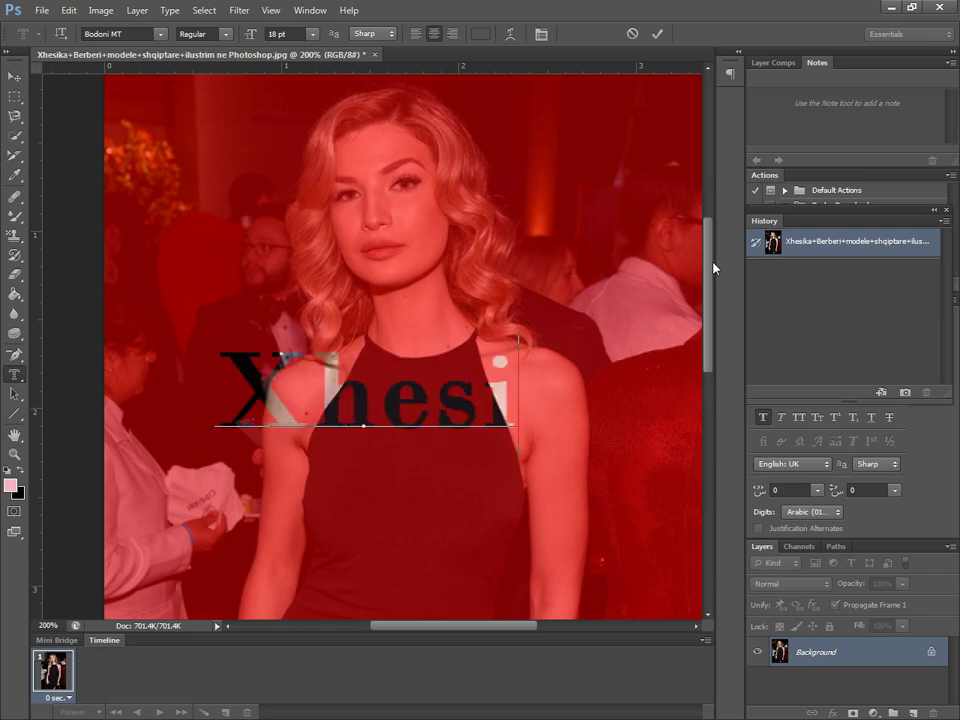
pyautogui.write('ka')
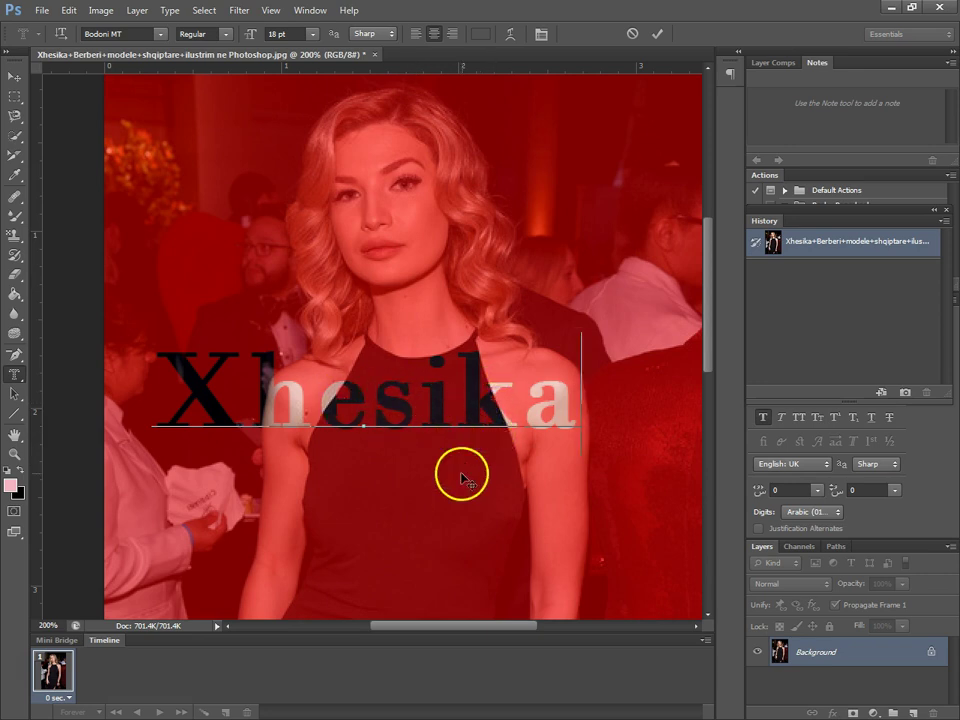
# - Commit the Xhesika mask as a selection and drag it lower across the dress
pyautogui.click(12, 80)
pyautogui.moveTo(407, 403)
pyautogui.mouseDown()
pyautogui.moveTo(425, 316)
pyautogui.moveTo(422, 332)
pyautogui.mouseUp()
pyautogui.moveTo(388, 296); pyautogui.dragTo(410, 512)
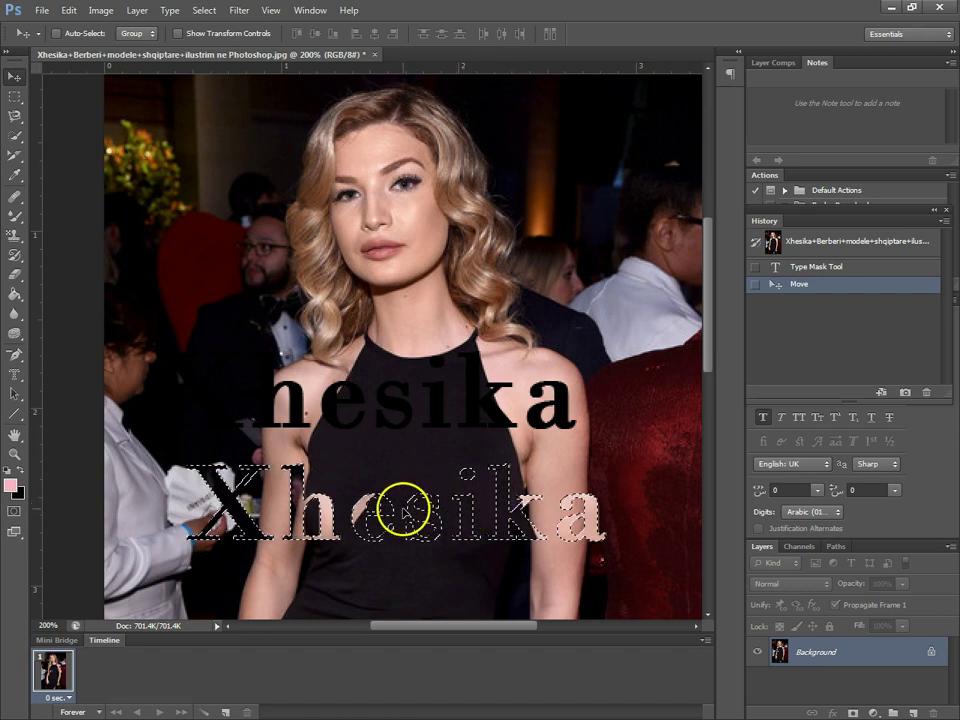
pyautogui.moveTo(459, 525)
pyautogui.mouseDown()
pyautogui.moveTo(563, 266)
pyautogui.moveTo(458, 495)
pyautogui.mouseUp()
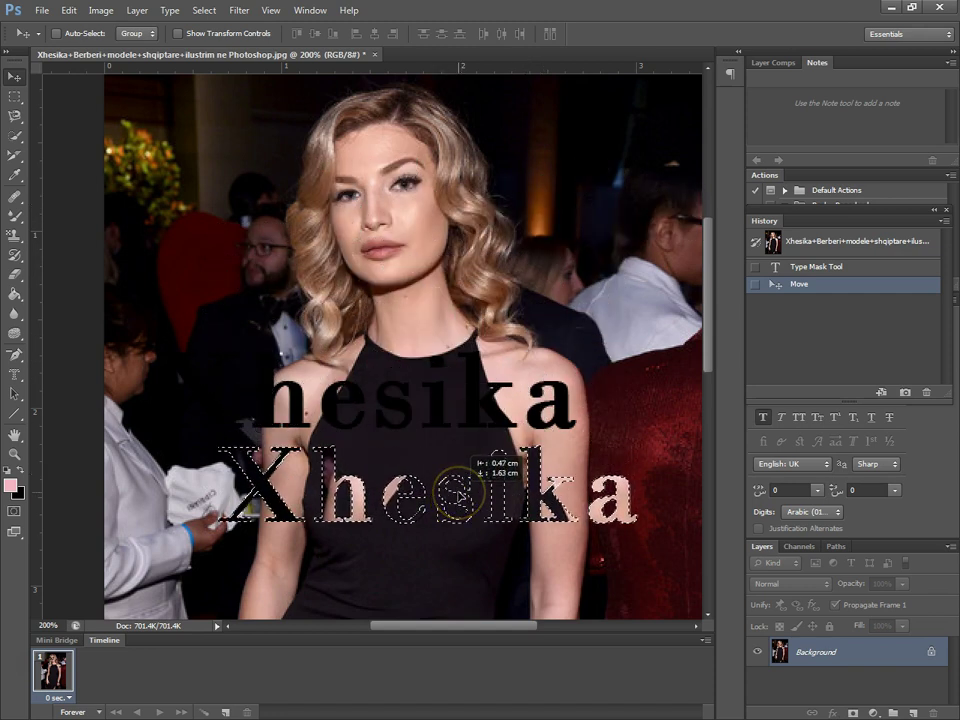
pyautogui.moveTo(458, 495); pyautogui.dragTo(455, 505)
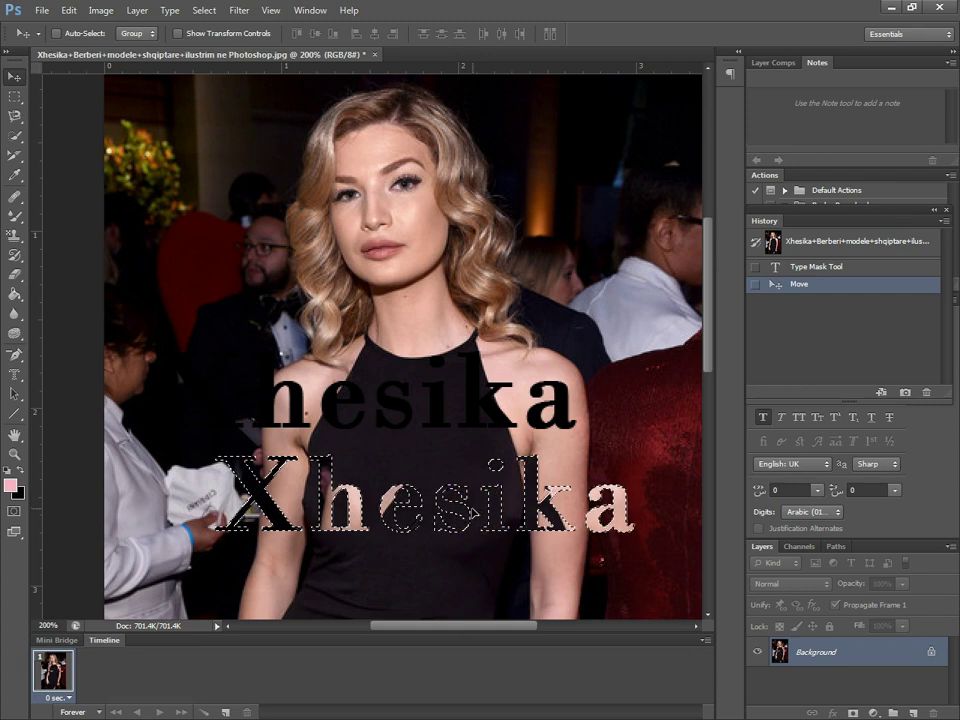
pyautogui.moveTo(470, 513); pyautogui.dragTo(488, 543)
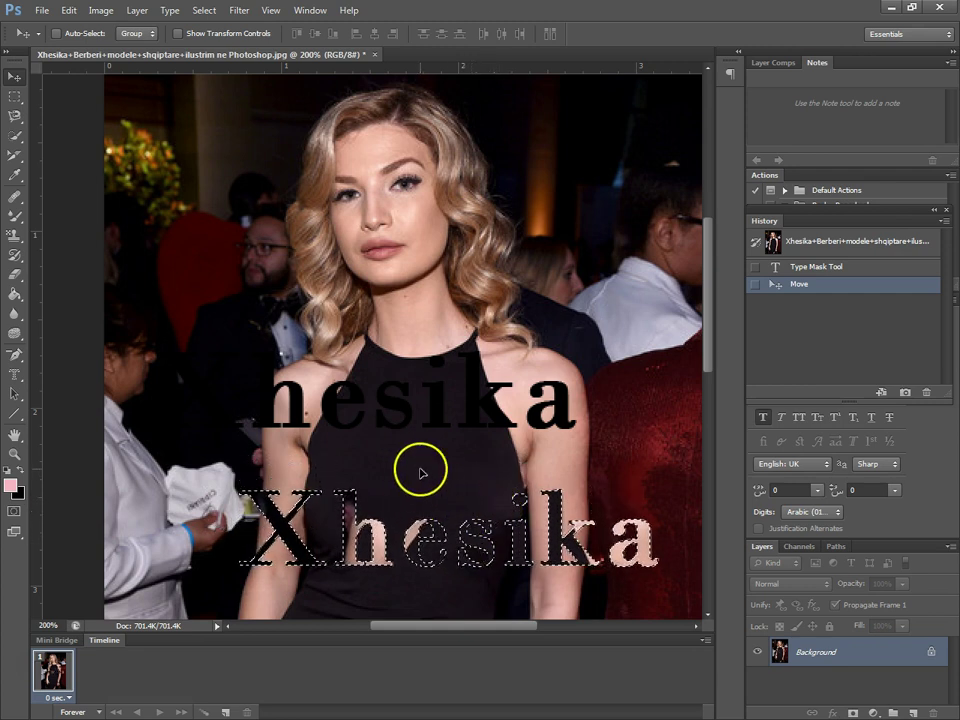